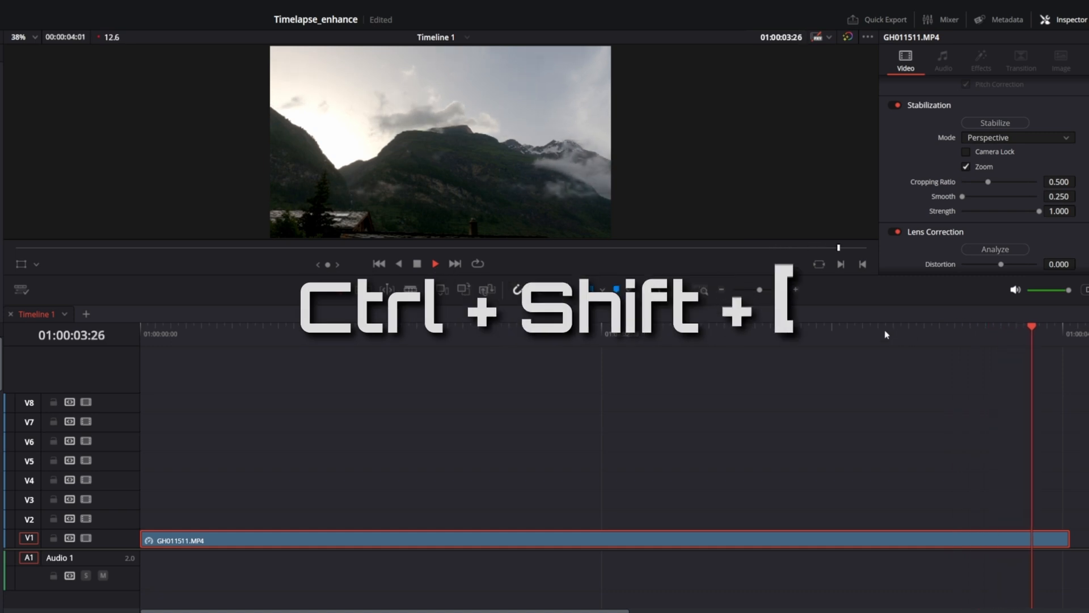
# Step: Trim the end of the GH011511.MP4 clip to the playhead and play the shortened clip from its start
pyautogui.hotkey('ctrl', 'shift', ']')
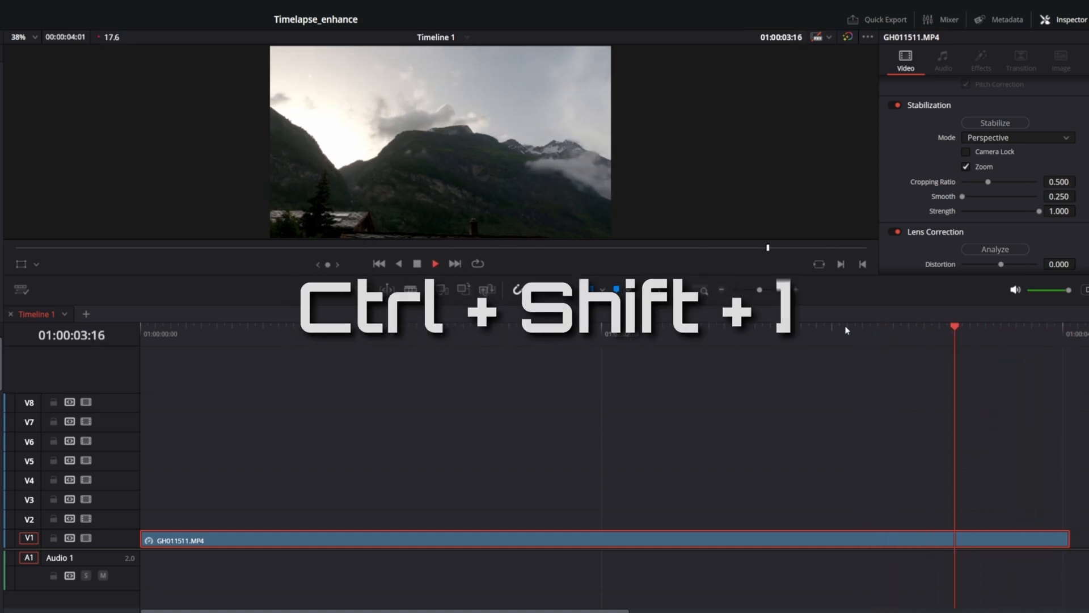
pyautogui.press('Home')
pyautogui.press('space')
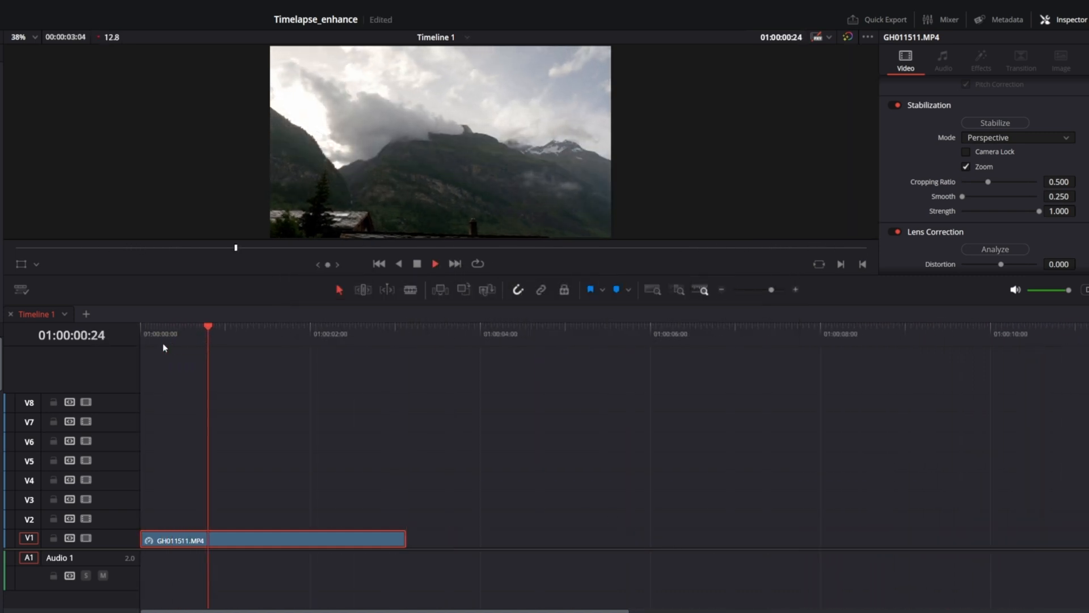
pyautogui.press('space')
# Step: Duplicate the clip onto Video 2, overlapping the original's end by about one second, and give the copy a fade-in of about 0.8 seconds
pyautogui.keyDown('shift'); pyautogui.scroll(2, 304, 519); pyautogui.keyUp('shift')
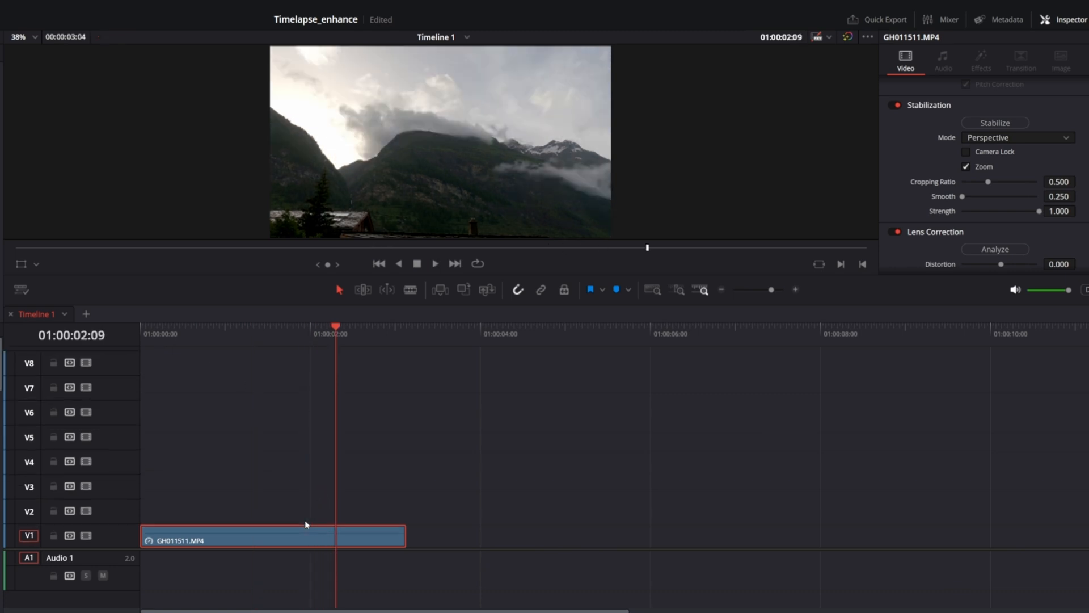
pyautogui.moveTo(269, 533); pyautogui.dragTo(418, 511)
pyautogui.keyDown('shift'); pyautogui.scroll(2, 336, 511); pyautogui.keyUp('shift')
pyautogui.moveTo(320, 482); pyautogui.dragTo(387, 483)
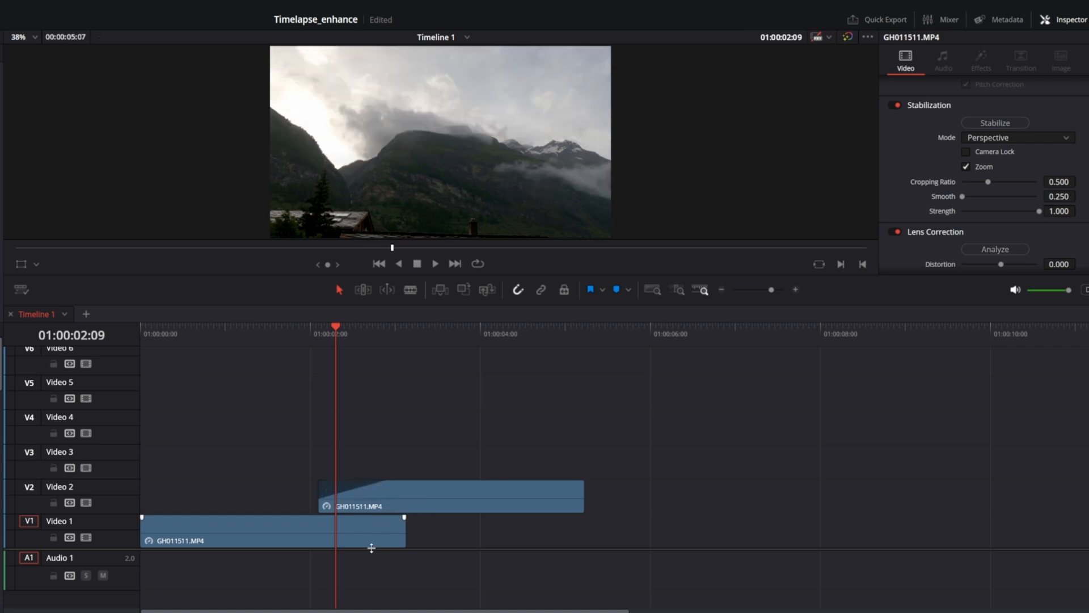
# Step: Play the overlap between the Video 1 and Video 2 clips to check the crossfade
pyautogui.click(352, 493)
pyautogui.keyDown('alt'); pyautogui.scroll(2, 352, 493); pyautogui.keyUp('alt')
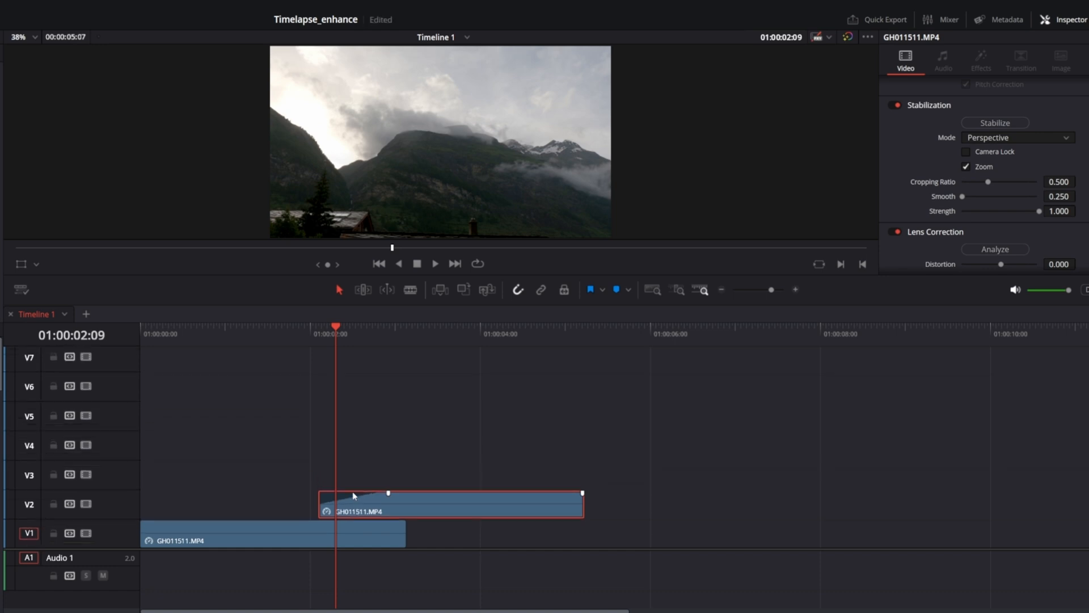
pyautogui.keyDown('alt'); pyautogui.scroll(-2, 354, 496); pyautogui.keyUp('alt')
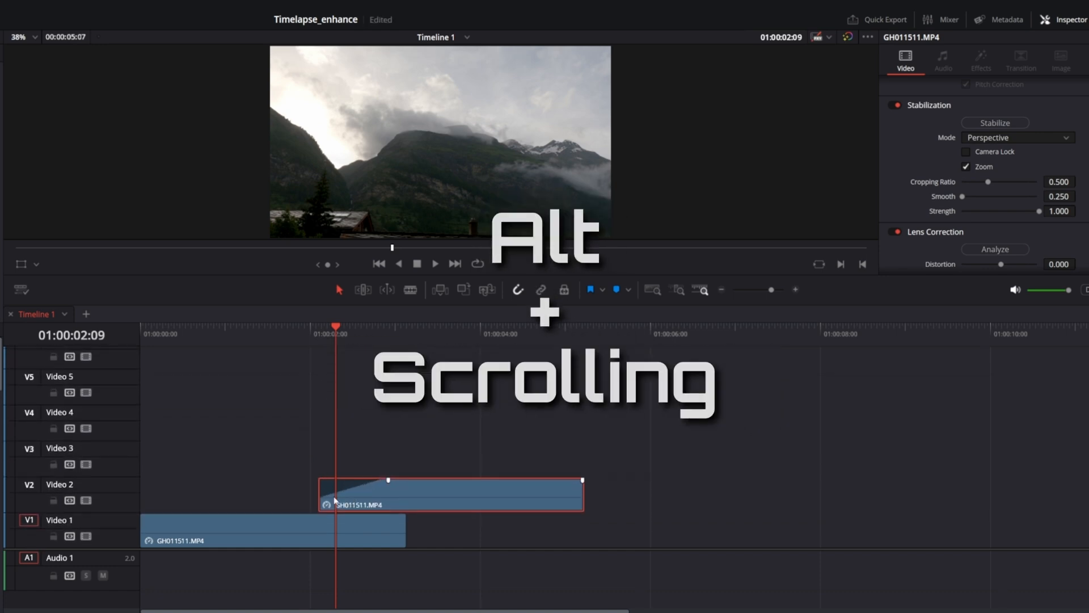
pyautogui.click(306, 367)
pyautogui.click(291, 332)
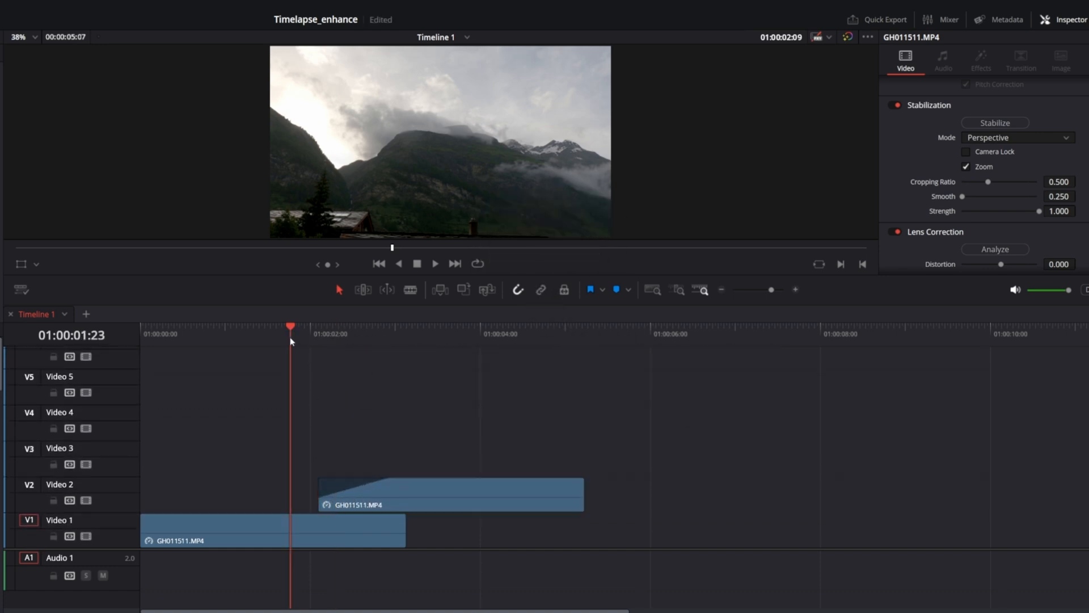
pyautogui.press('space')
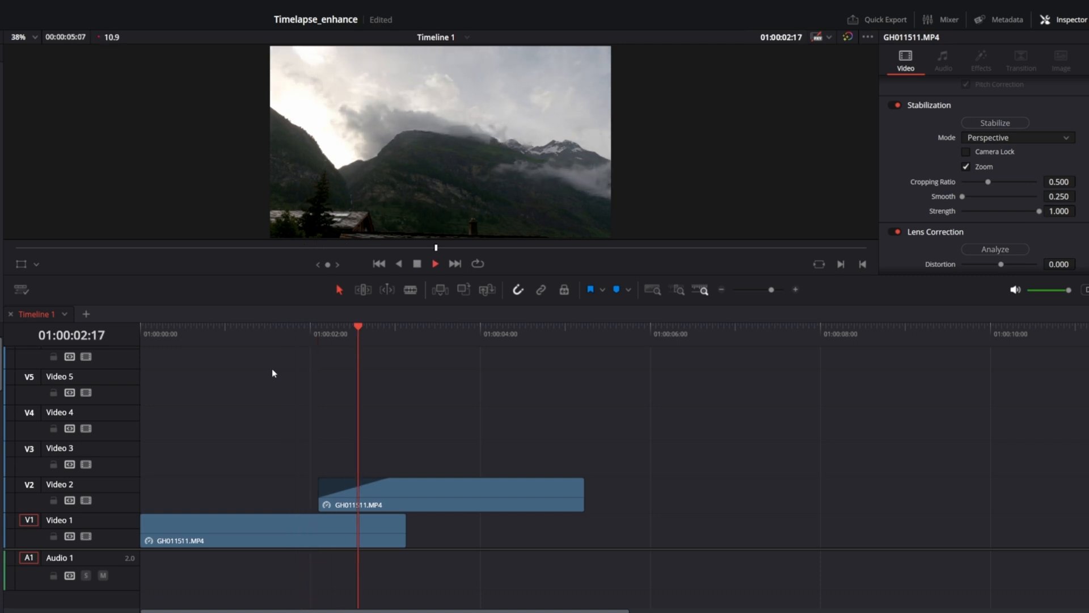
pyautogui.click(283, 337)
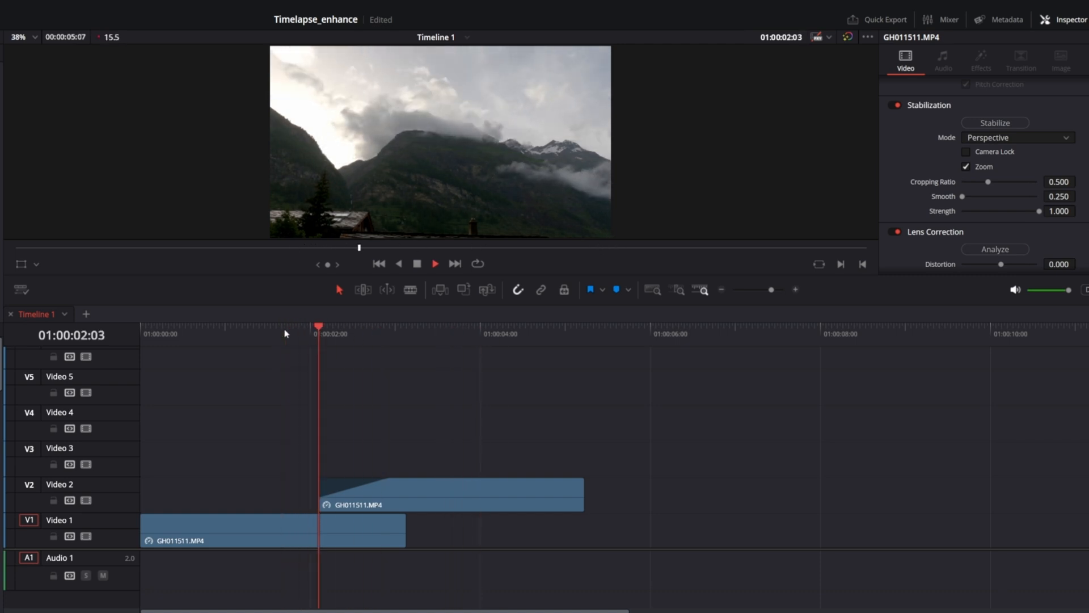
pyautogui.press('space')
# Step: Duplicate the faded clip onto Video 3, Video 4 and Video 5, each overlapping the end of the previous clip by about one second
pyautogui.click(505, 492)
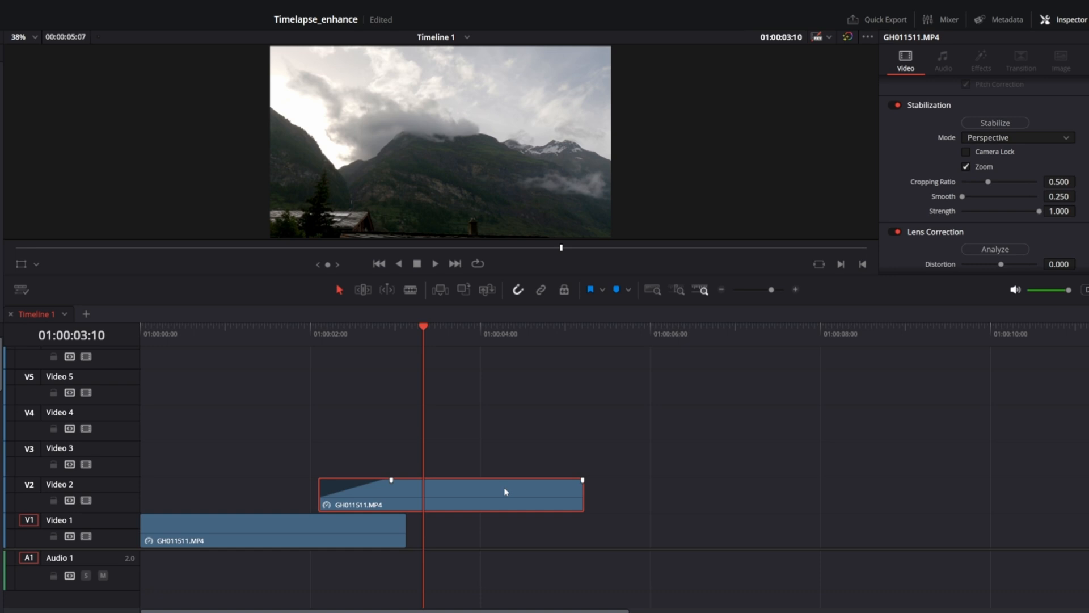
pyautogui.moveTo(479, 484); pyautogui.dragTo(617, 447)
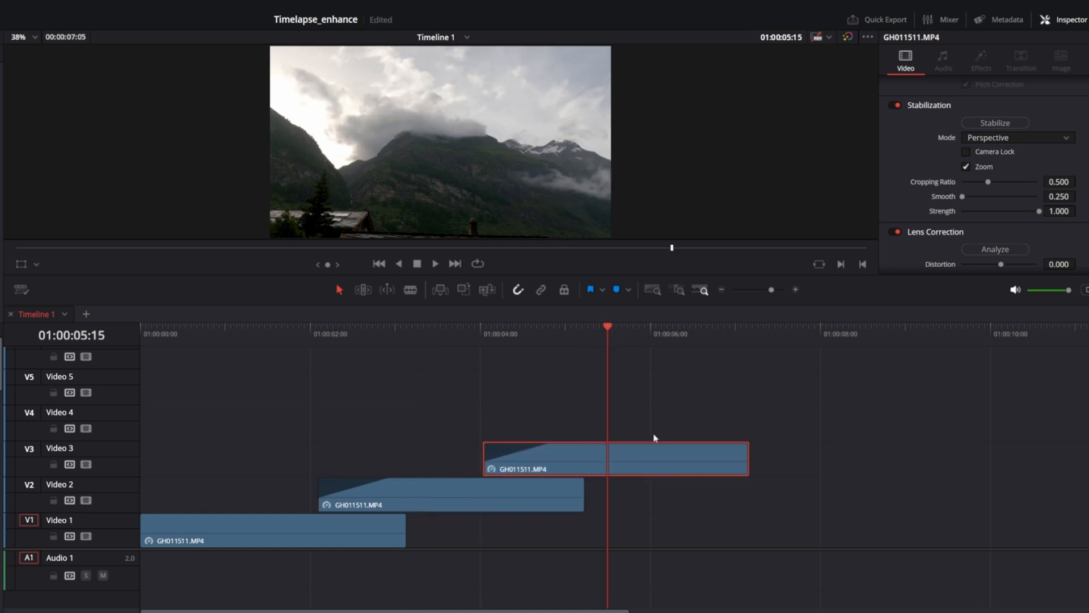
pyautogui.moveTo(588, 450); pyautogui.dragTo(746, 419)
pyautogui.moveTo(746, 419); pyautogui.dragTo(907, 383)
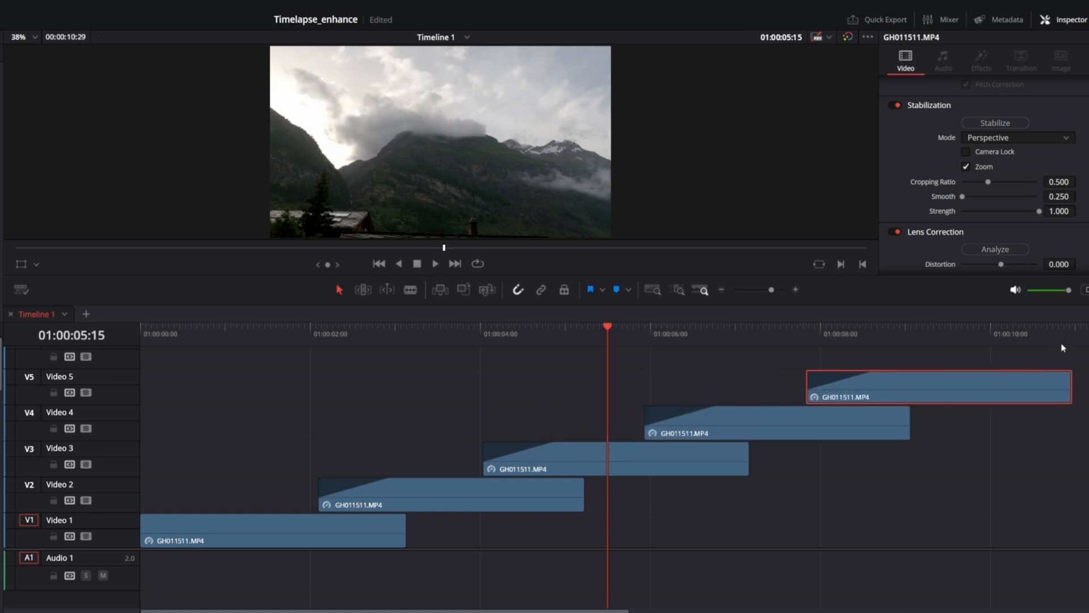
# Step: Select all five staggered clips and combine them into a new compound clip with the default name
pyautogui.click(1071, 334)
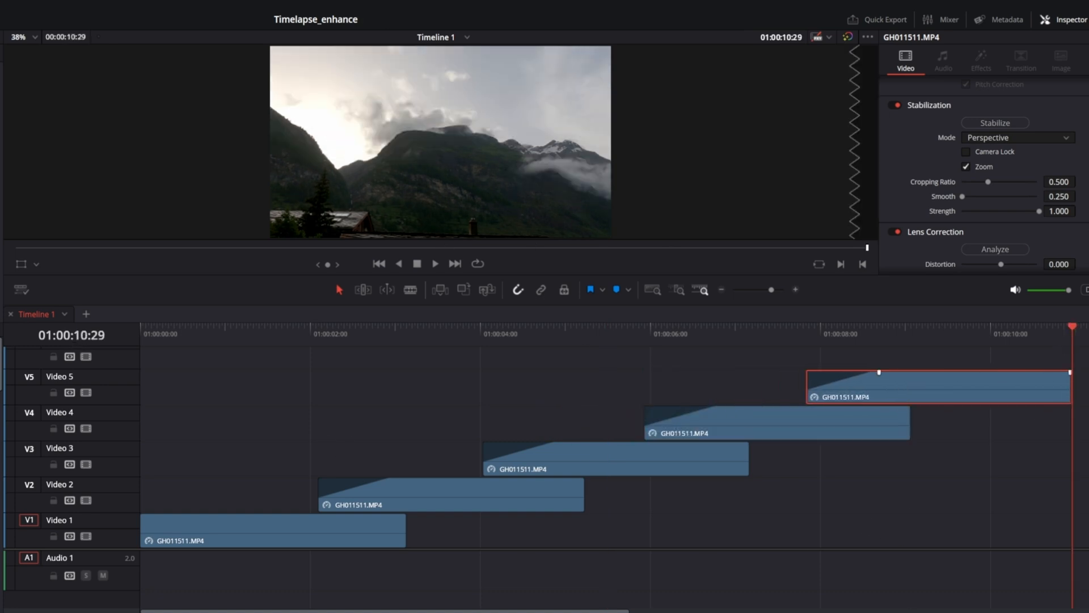
pyautogui.hotkey('ctrl', 'shift', 'a')
pyautogui.moveTo(1081, 378); pyautogui.dragTo(278, 560)
pyautogui.rightClick(229, 528)
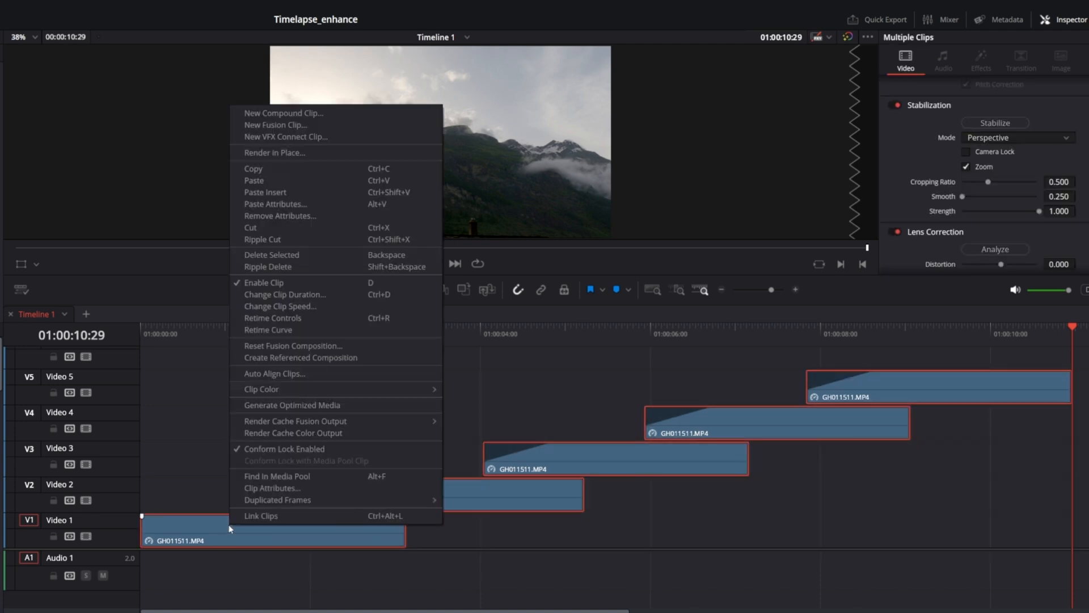
pyautogui.click(245, 113)
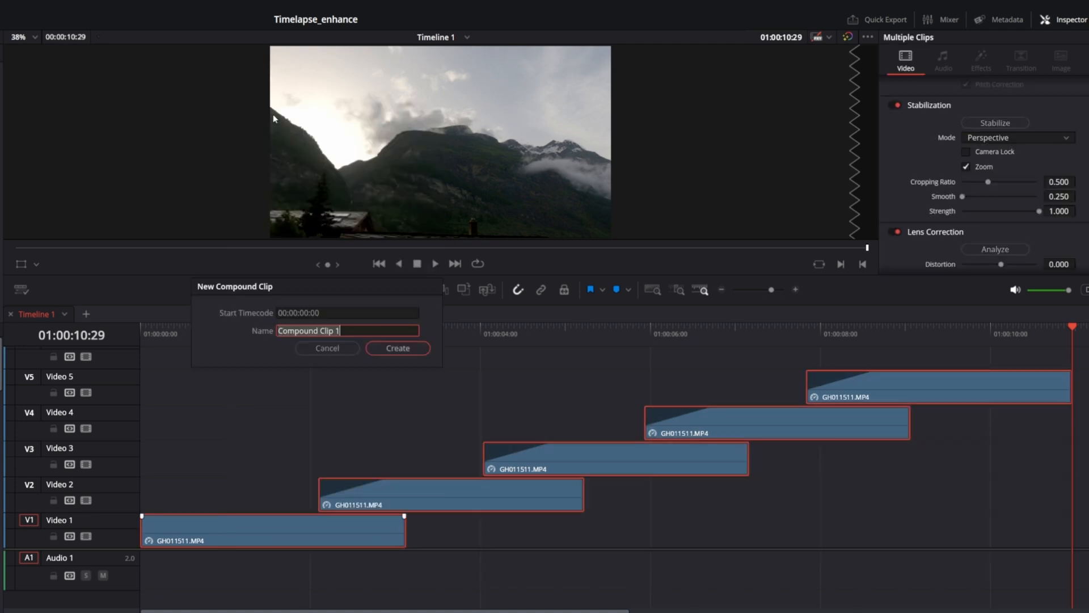
pyautogui.click(398, 349)
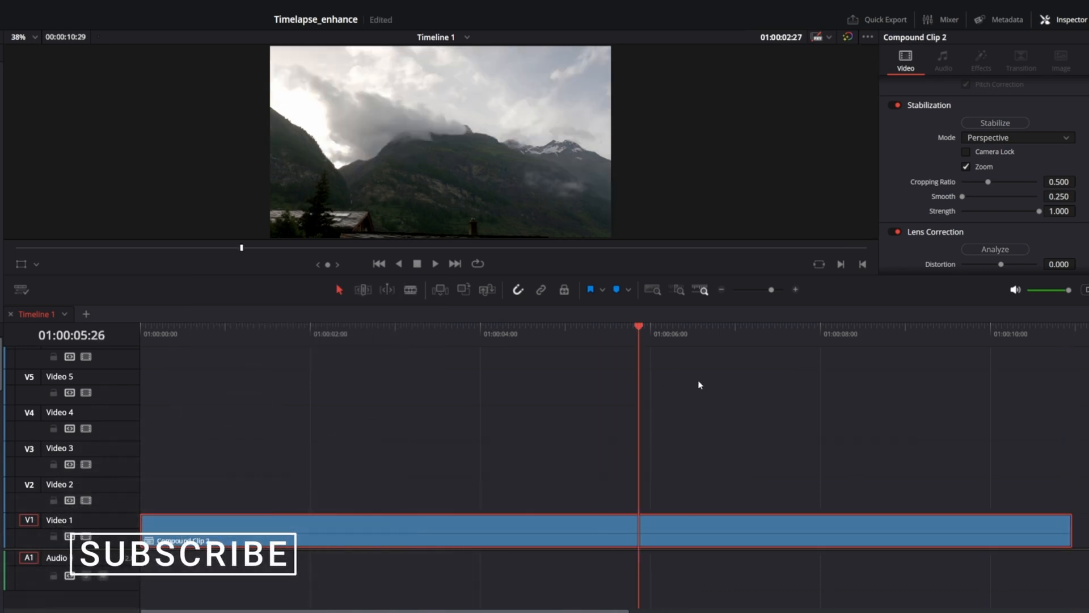
# Step: Scrub back to about three seconds in the compound clip, open it on the Color page and hide the effects library
pyautogui.moveTo(697, 384); pyautogui.dragTo(384, 379)
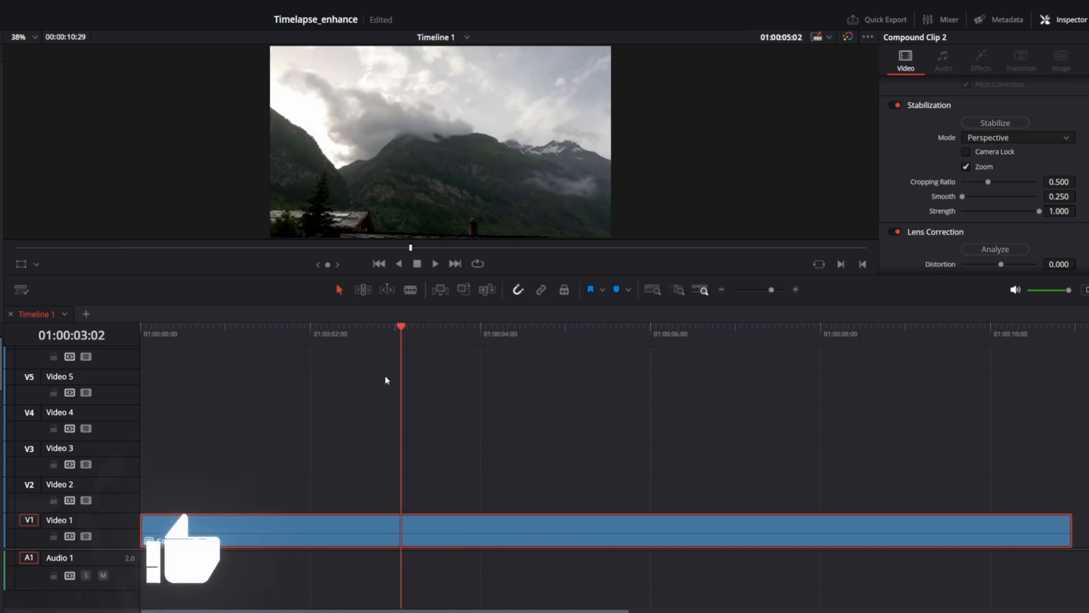
pyautogui.click(386, 604)
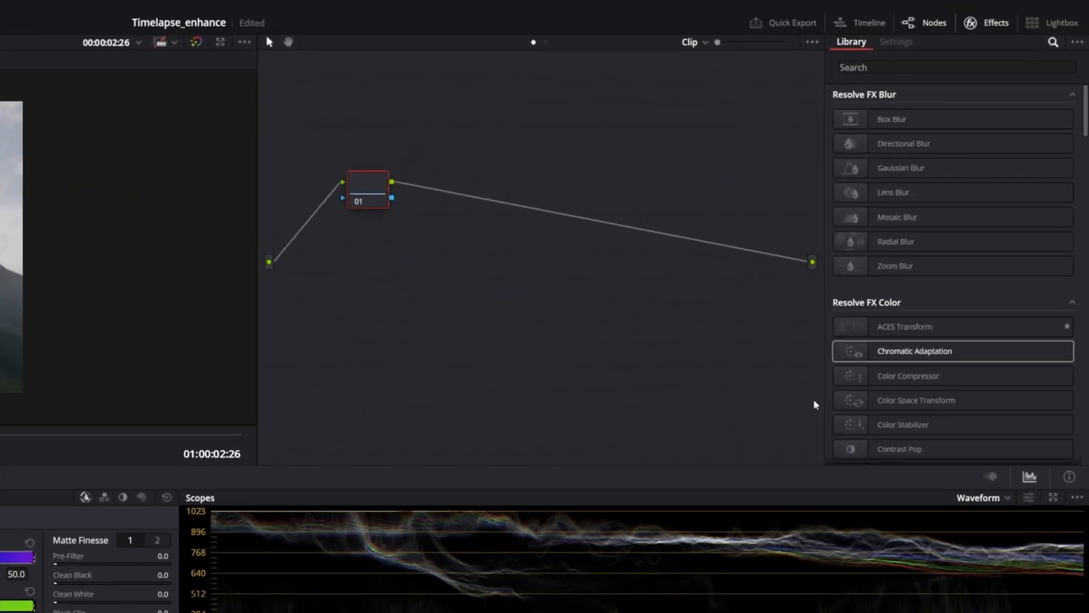
pyautogui.click(993, 25)
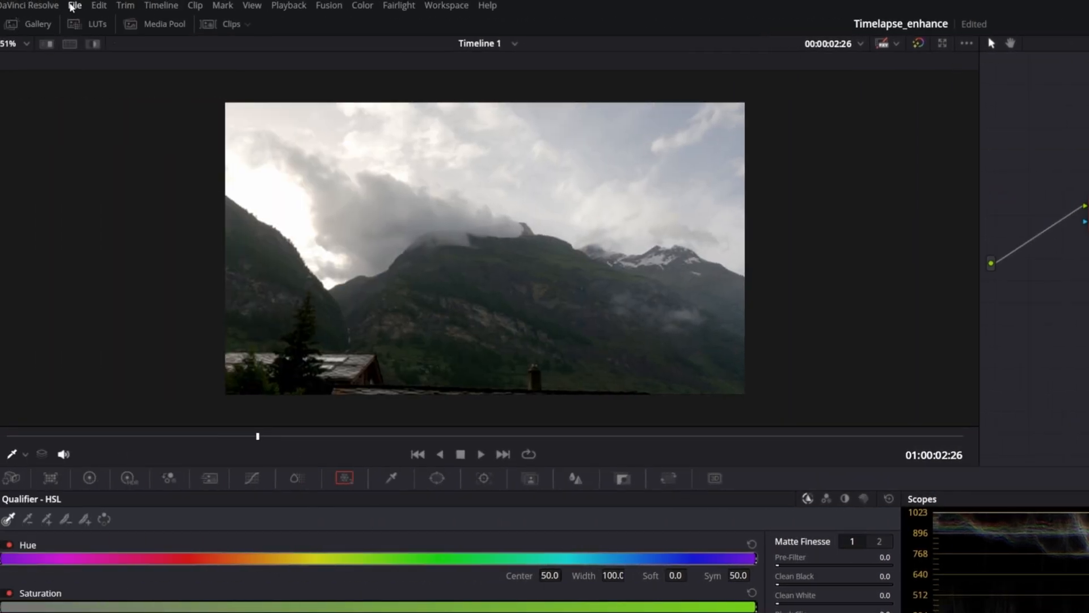
# Step: Review the timeline and output color spaces in the project's Color Management settings
pyautogui.click(73, 6)
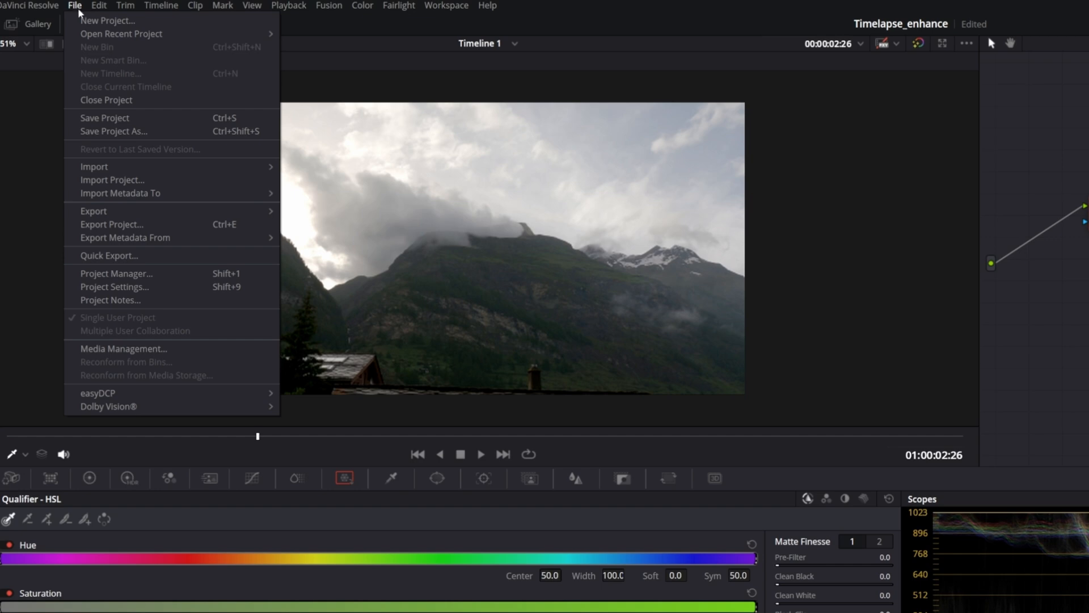
pyautogui.click(109, 287)
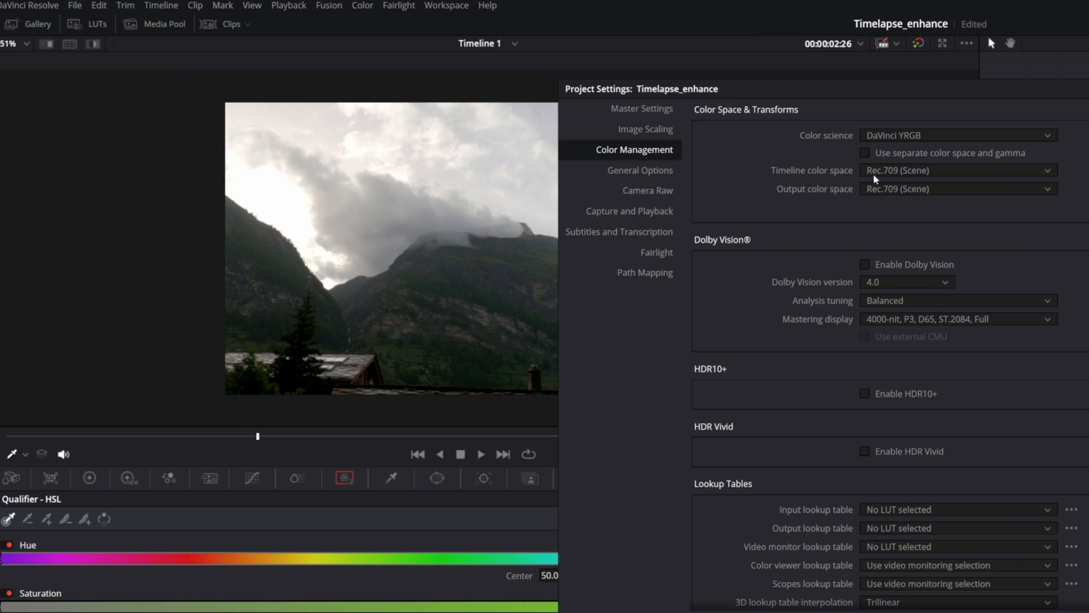
pyautogui.click(893, 192)
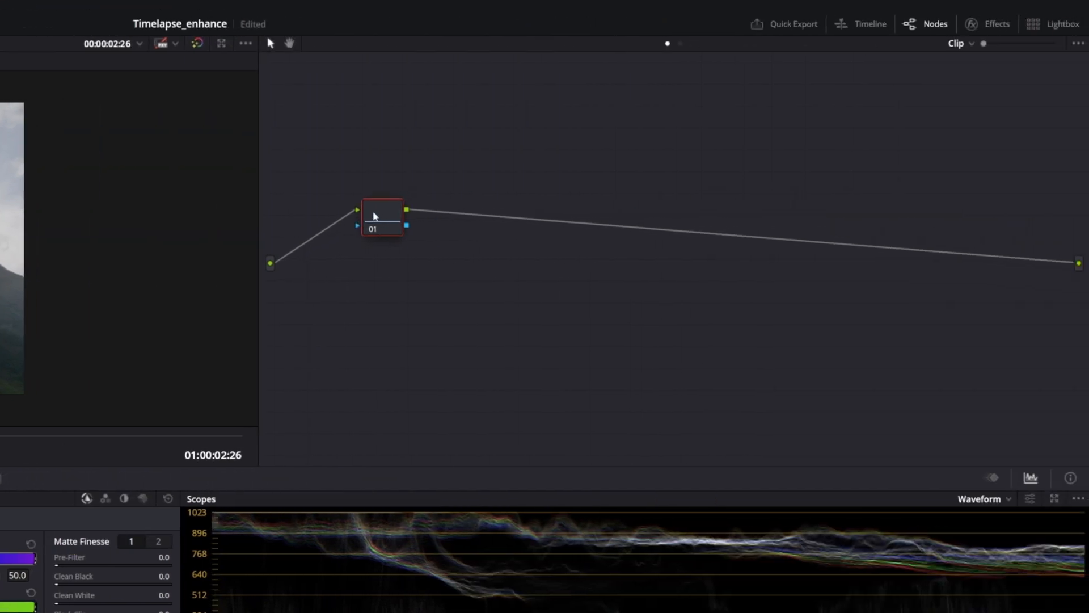
# Step: Add three serial nodes after node 01 in the node graph
pyautogui.hotkey('alt', 's')
pyautogui.hotkey('alt', 's')
pyautogui.hotkey('alt', 's')
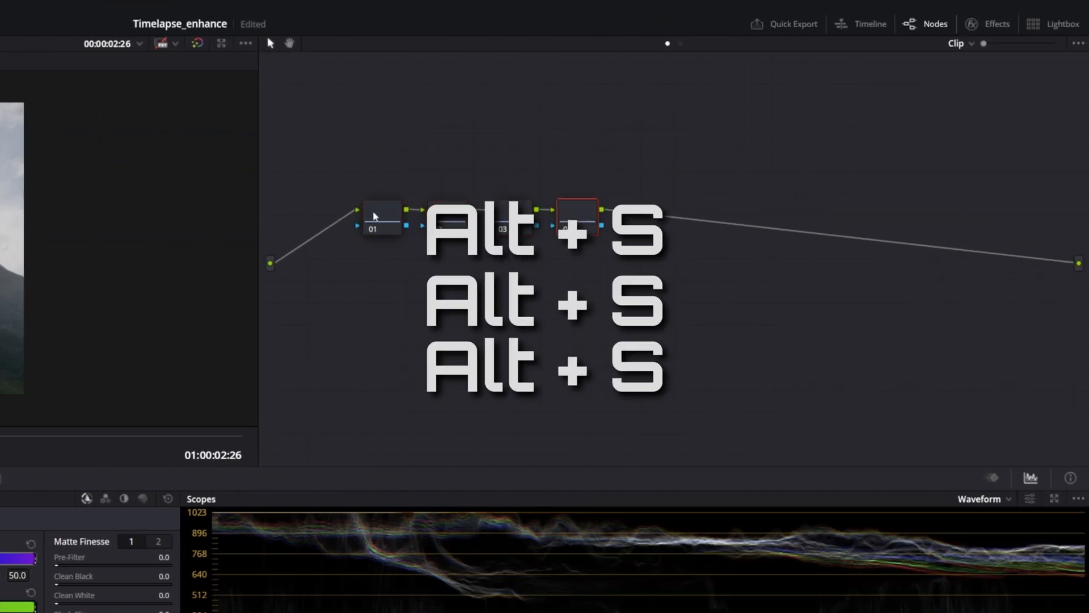
# Step: Label node 01 as Exp and node 02 as Bal
pyautogui.rightClick(374, 213)
pyautogui.click(397, 240)
pyautogui.write('Exp')
pyautogui.click(447, 217)
pyautogui.rightClick(448, 218)
pyautogui.click(468, 246)
pyautogui.write('Bas')
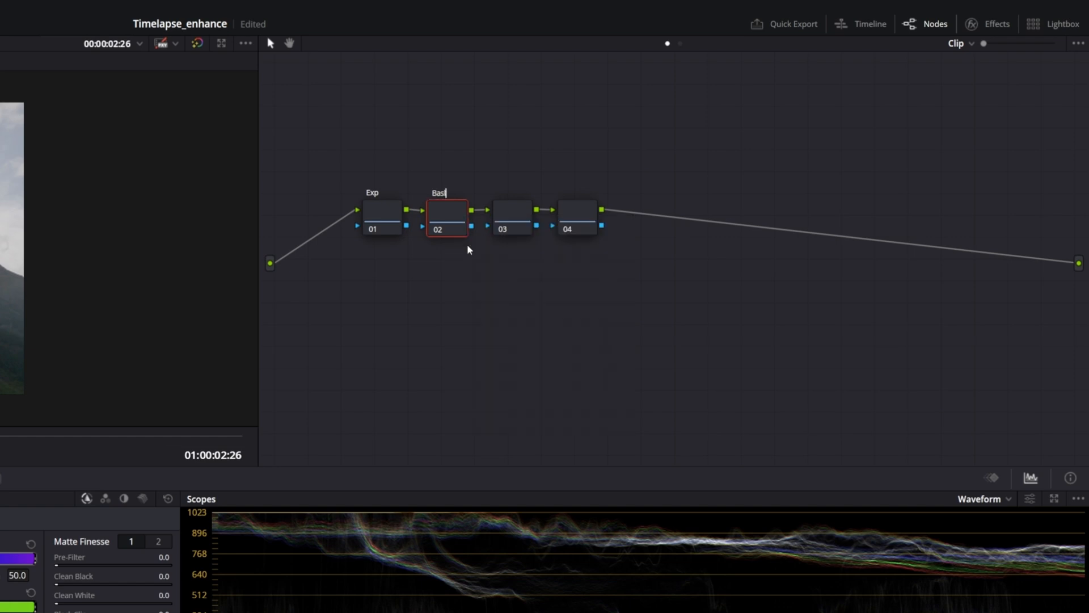
# Step: Label node 03 as Contr and node 04 as Sat
pyautogui.click(507, 215)
pyautogui.rightClick(506, 206)
pyautogui.click(525, 230)
pyautogui.write('Contr')
pyautogui.click(563, 217)
pyautogui.rightClick(563, 217)
pyautogui.click(612, 240)
pyautogui.write('Sat')
pyautogui.press('Return')
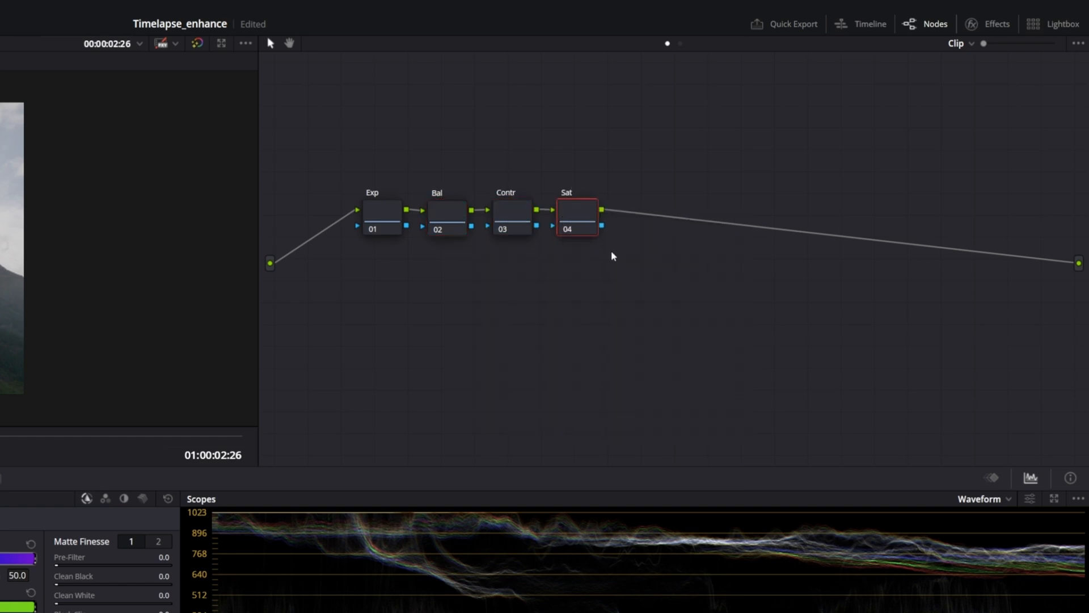
# Step: Select the Exp node, set the scope to Waveform and raise the Offset of all channels to 27.30
pyautogui.click(372, 210)
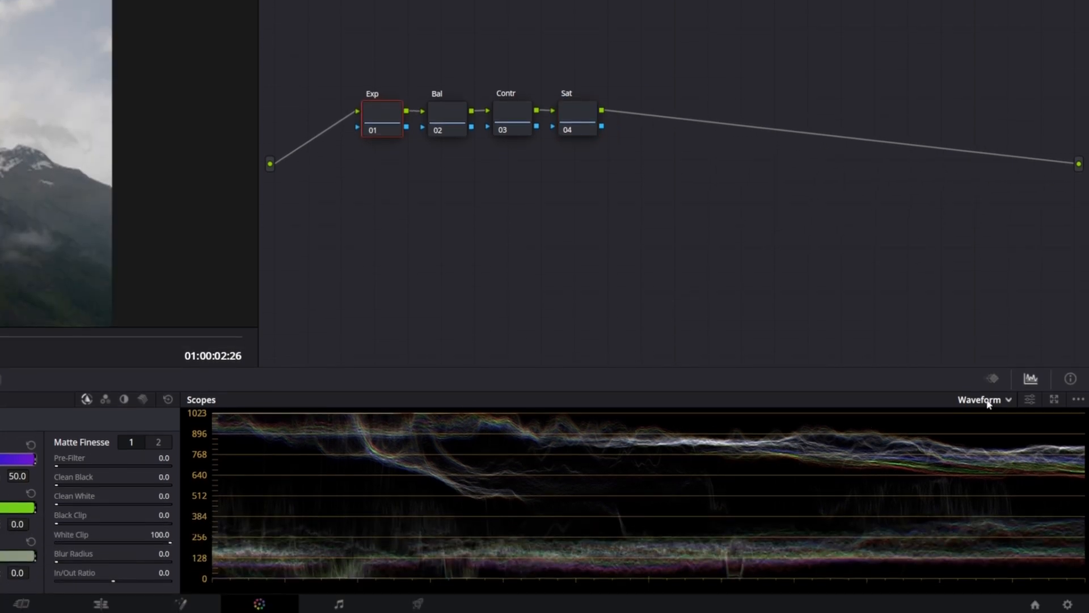
pyautogui.click(987, 400)
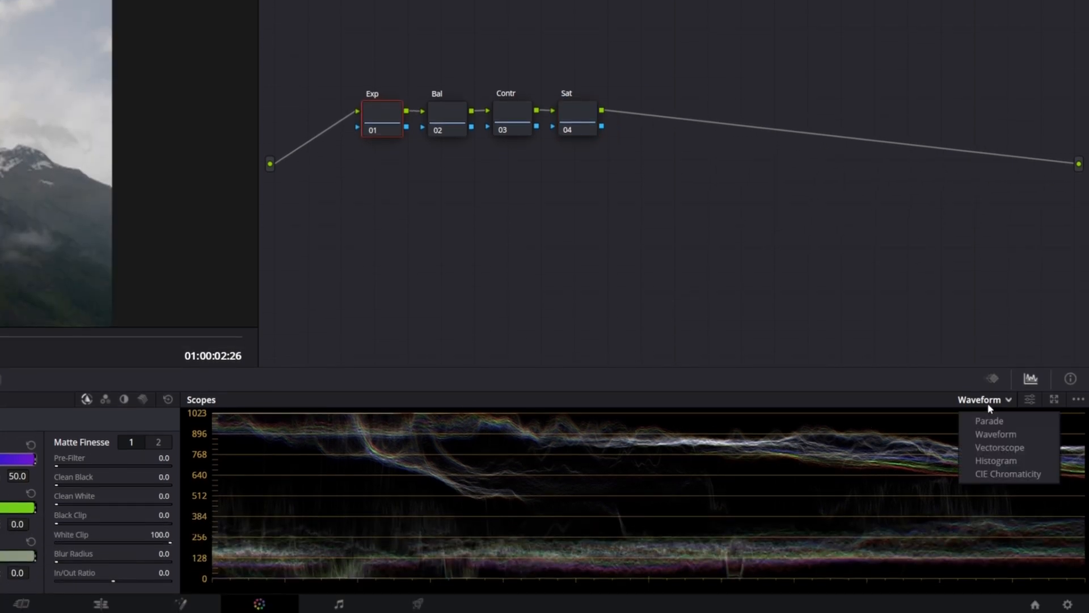
pyautogui.click(1005, 434)
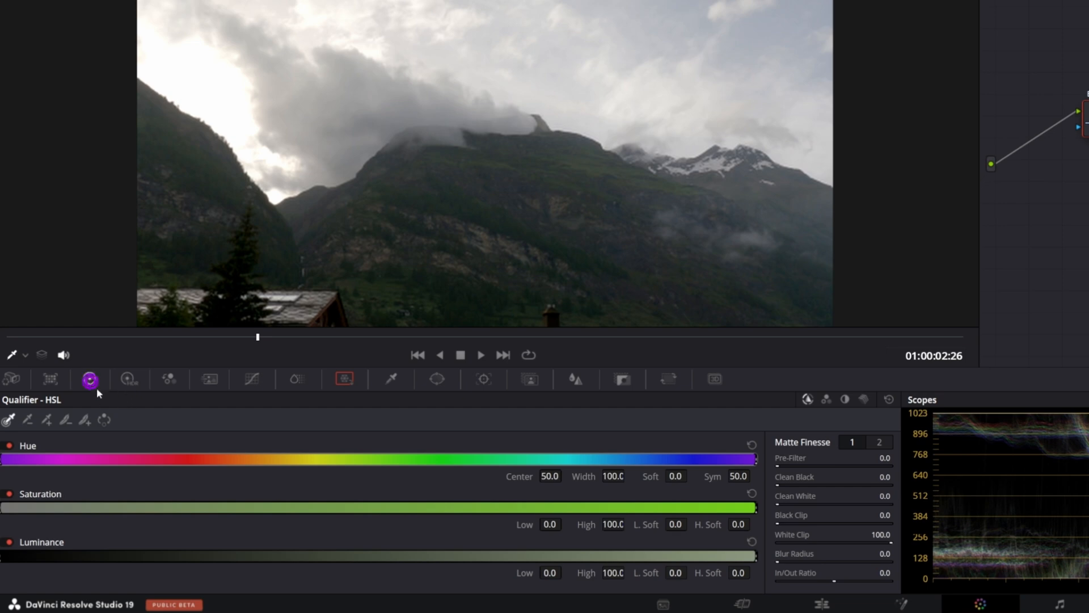
pyautogui.click(90, 380)
pyautogui.moveTo(773, 555); pyautogui.dragTo(780, 555)
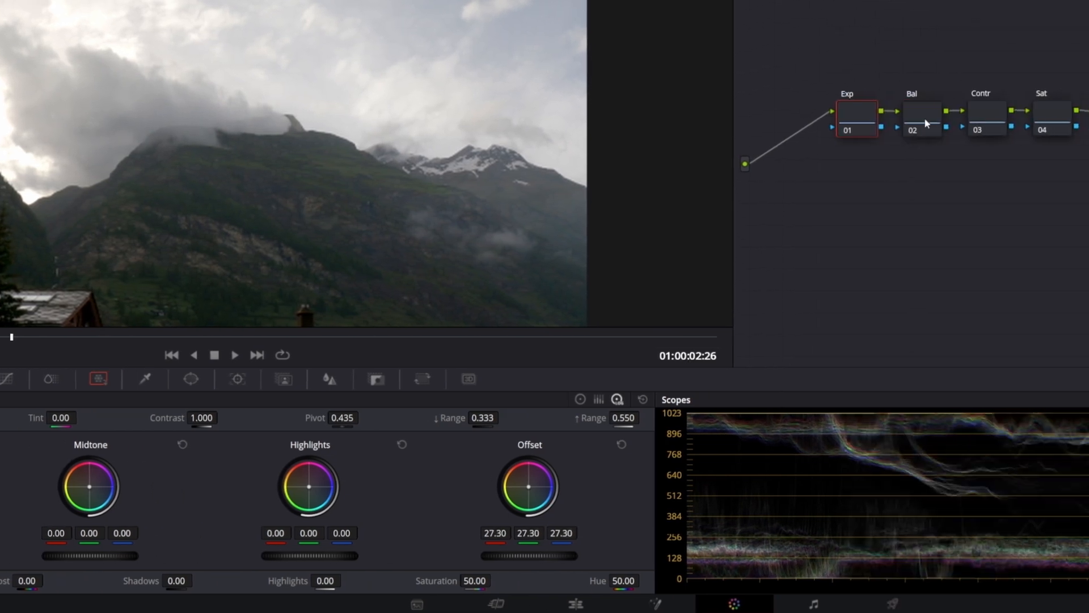
# Step: On the Bal node, switch the scope to Vectorscope and shift the Offset color balance to 23.76, 25.03 and 28.01
pyautogui.click(932, 131)
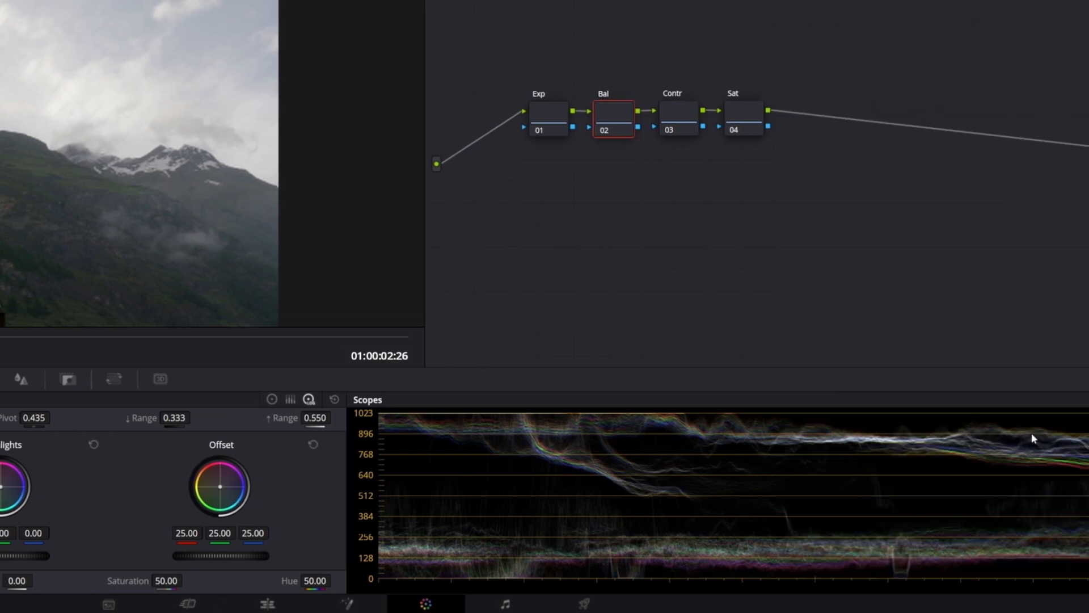
pyautogui.click(984, 399)
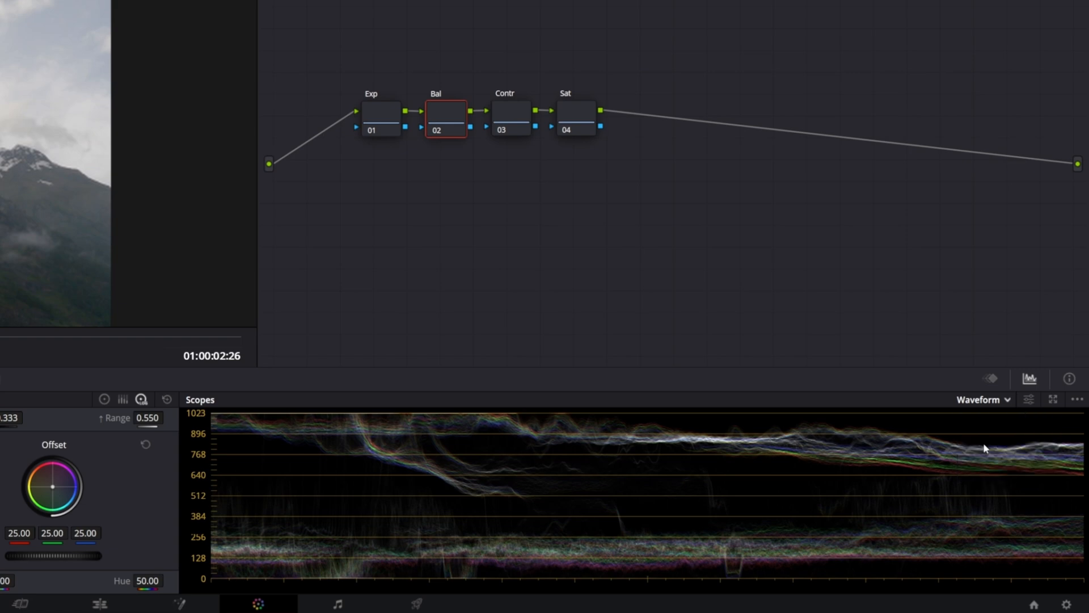
pyautogui.click(985, 448)
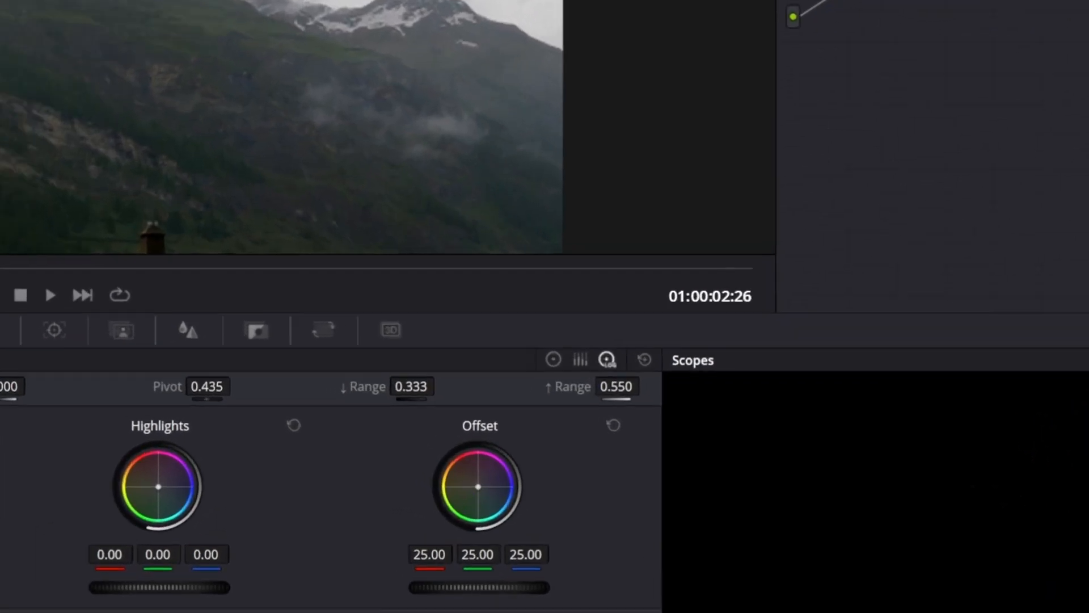
pyautogui.moveTo(478, 486); pyautogui.dragTo(479, 487)
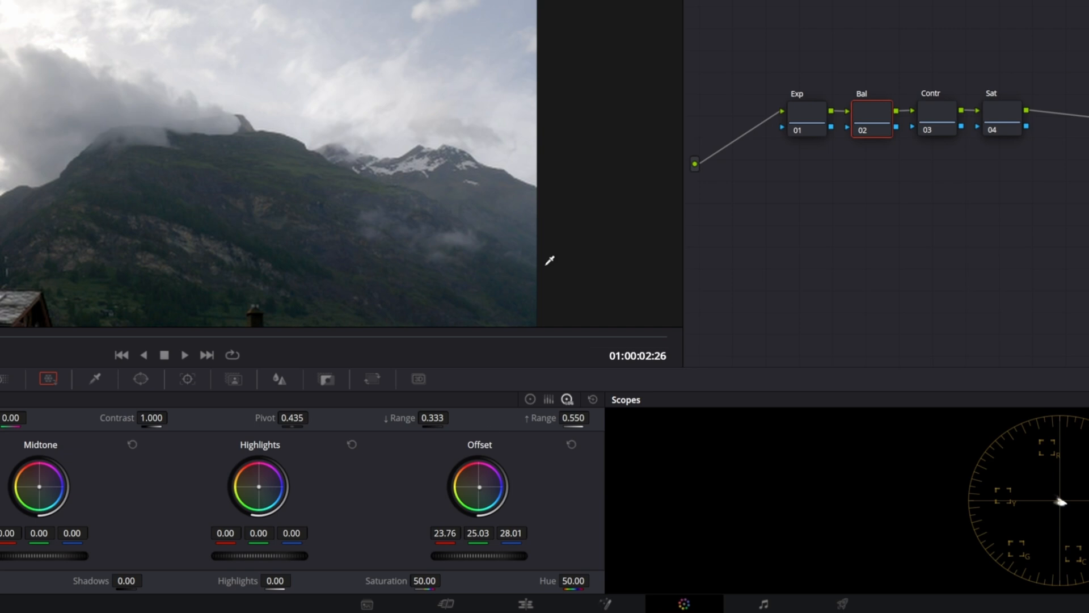
# Step: Compare the image with the Bal node disabled and enabled, and select the Contr node
pyautogui.hotkey('ctrl', 'd')
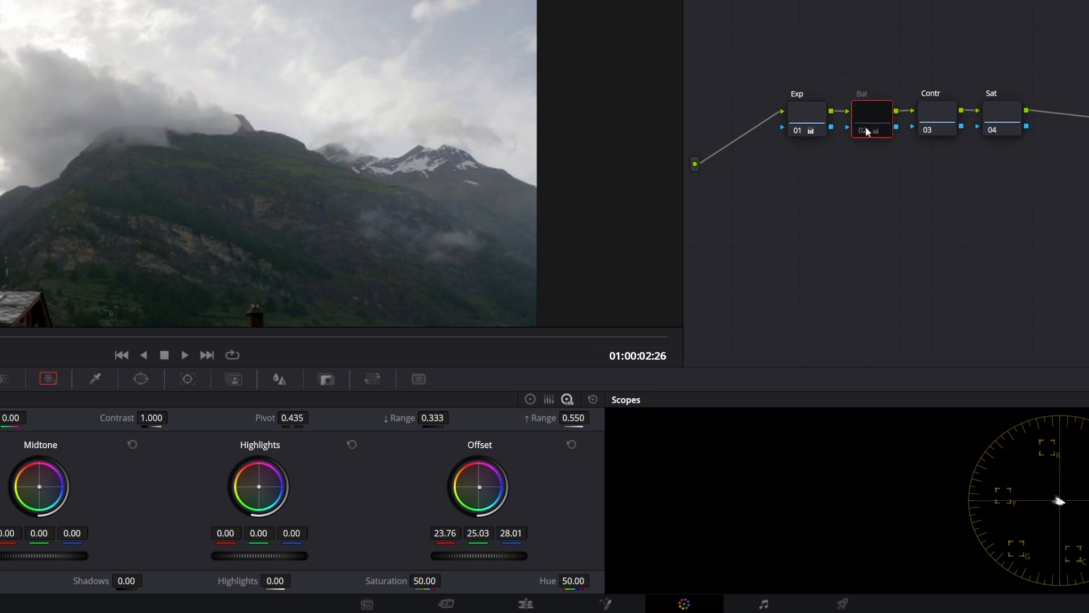
pyautogui.click(867, 132)
pyautogui.click(928, 117)
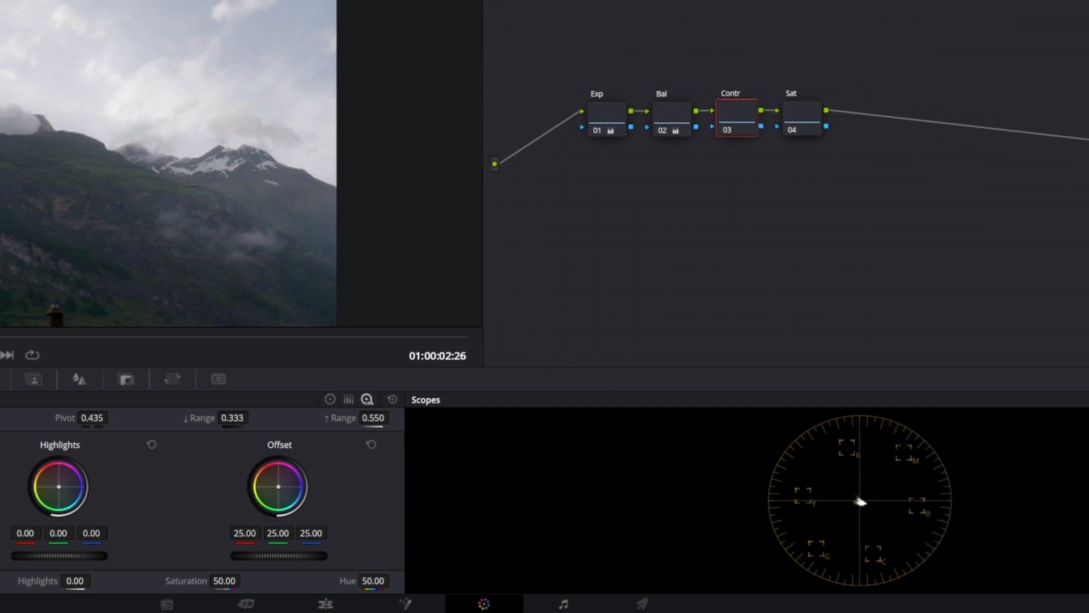
# Step: Switch the scope to Waveform, try a Contrast of 1.232 on the Contr node and reset the contrast
pyautogui.click(990, 399)
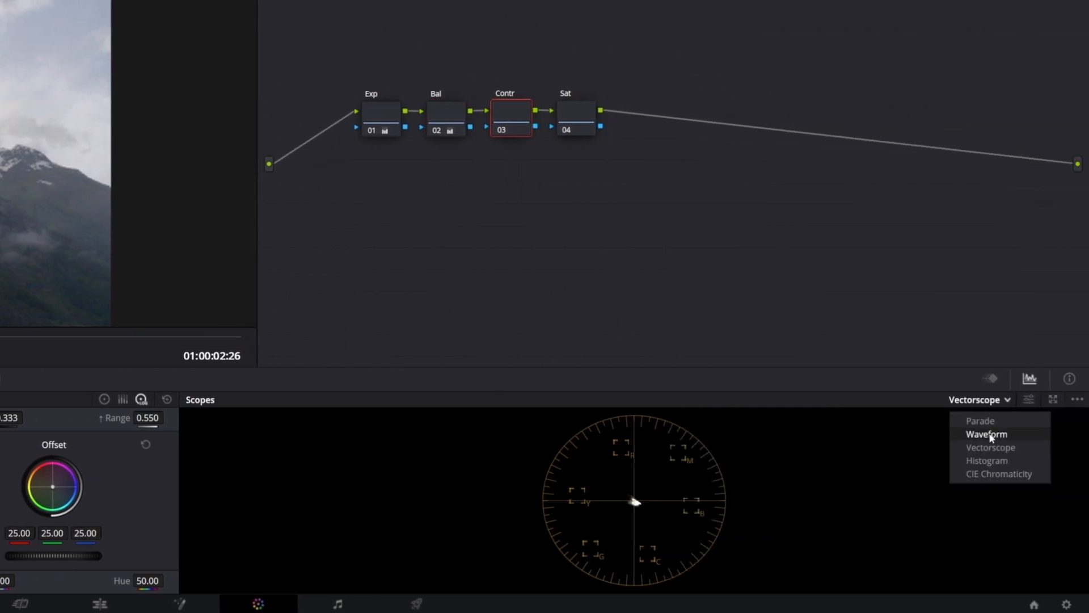
pyautogui.click(989, 435)
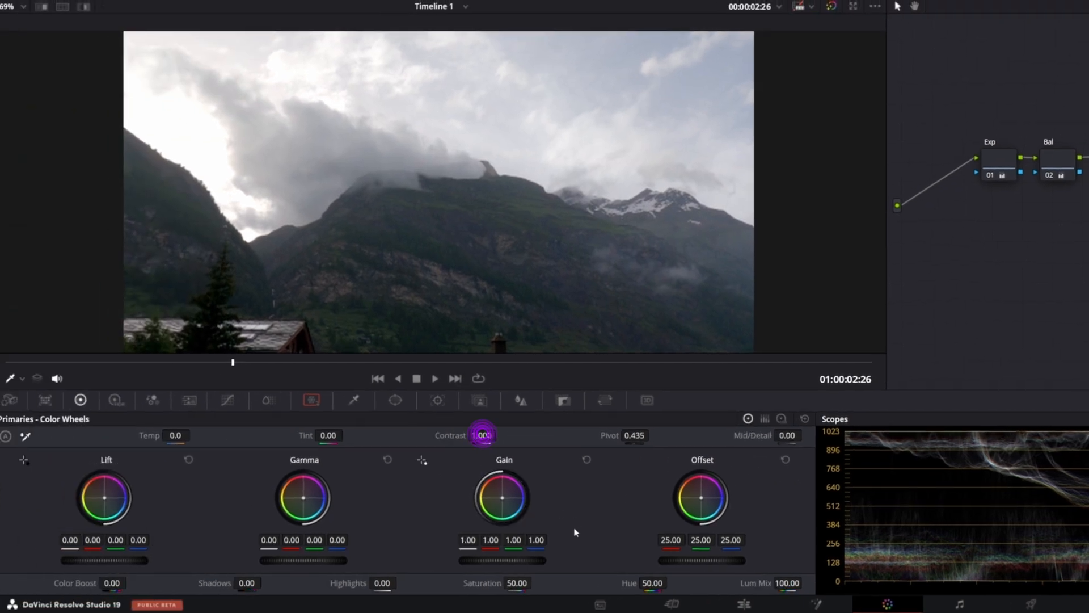
pyautogui.moveTo(482, 435); pyautogui.dragTo(500, 434)
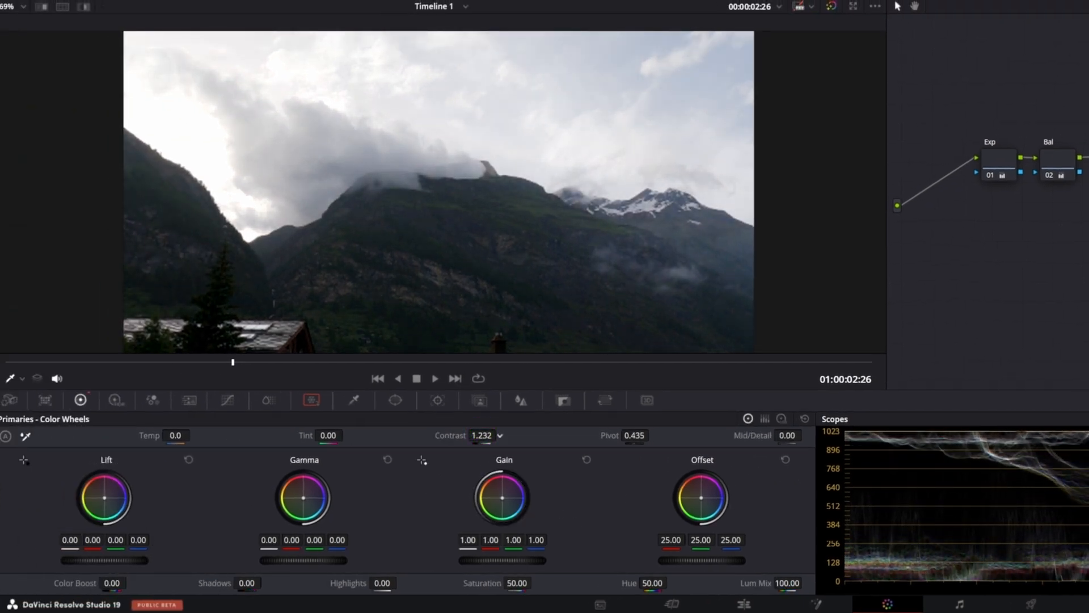
pyautogui.doubleClick(442, 432)
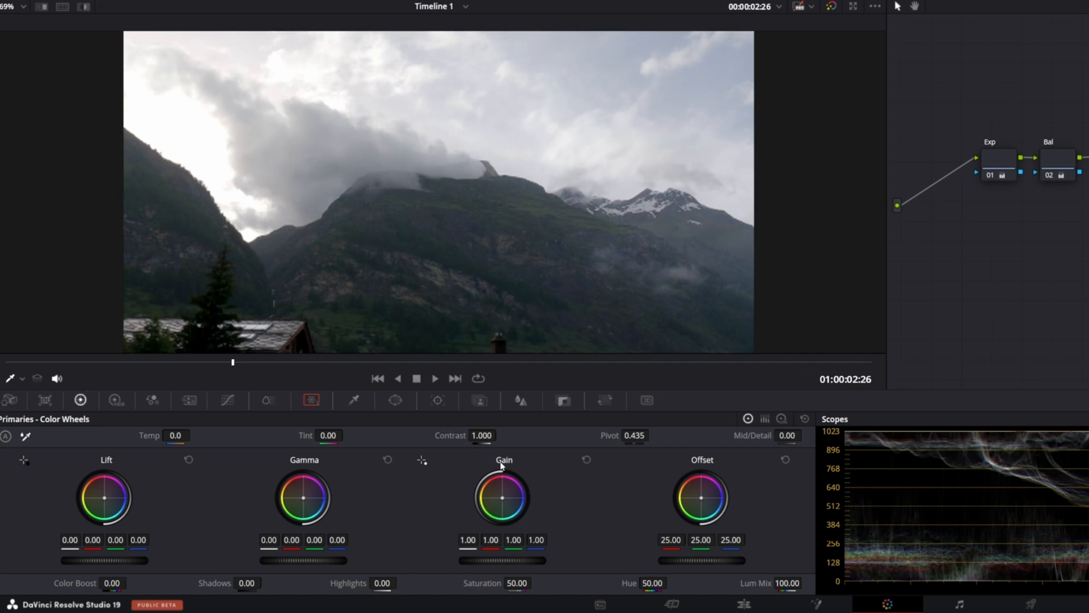
# Step: On the Contr node, raise the Gain to 1.14 and lower the Offset to 13.80 for all channels
pyautogui.moveTo(489, 561); pyautogui.dragTo(499, 562)
pyautogui.moveTo(706, 561); pyautogui.dragTo(702, 561)
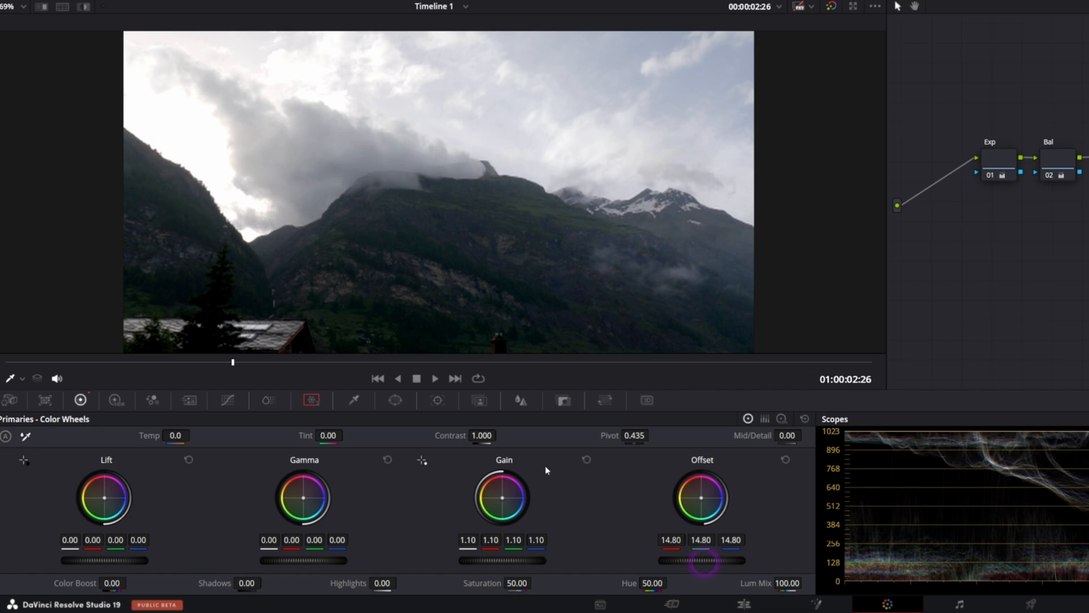
pyautogui.moveTo(492, 564); pyautogui.dragTo(496, 564)
pyautogui.moveTo(716, 561); pyautogui.dragTo(688, 564)
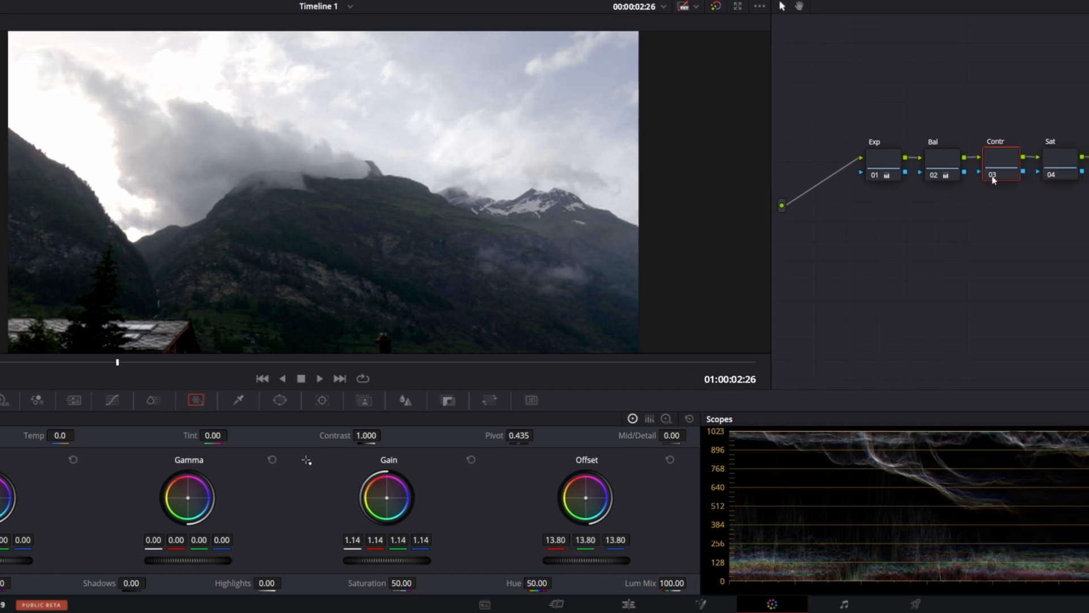
# Step: Compare the image with the Contr node disabled and enabled
pyautogui.click(992, 179)
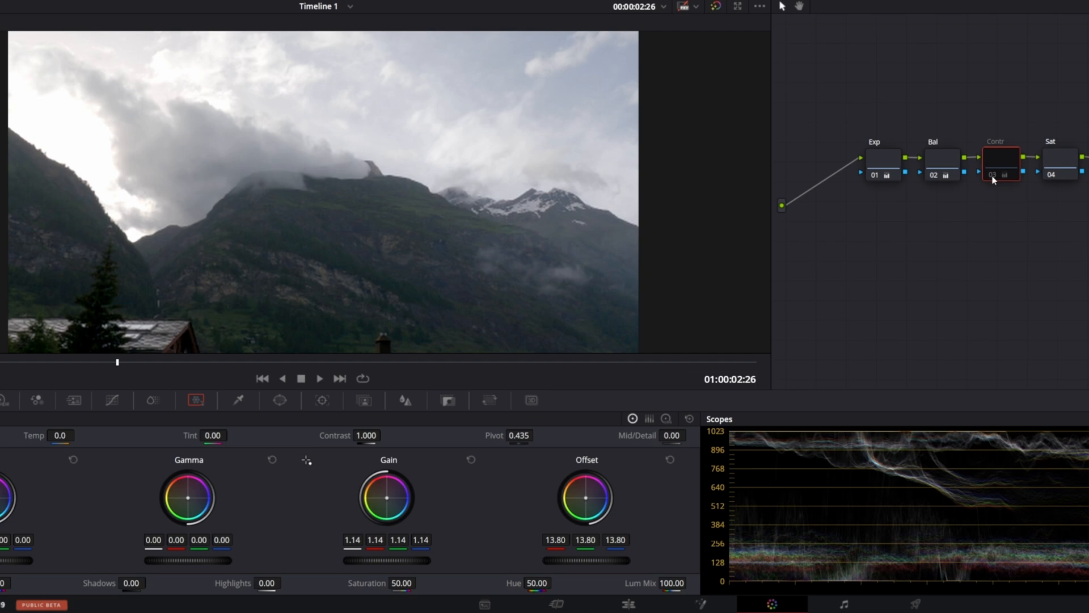
pyautogui.click(993, 178)
pyautogui.click(993, 178)
pyautogui.click(993, 178)
pyautogui.click(993, 178)
pyautogui.click(993, 178)
# Step: Set the Sat node's Saturation to 60.00 and compare the image with that node disabled and enabled
pyautogui.click(1073, 167)
pyautogui.moveTo(401, 583); pyautogui.dragTo(419, 581)
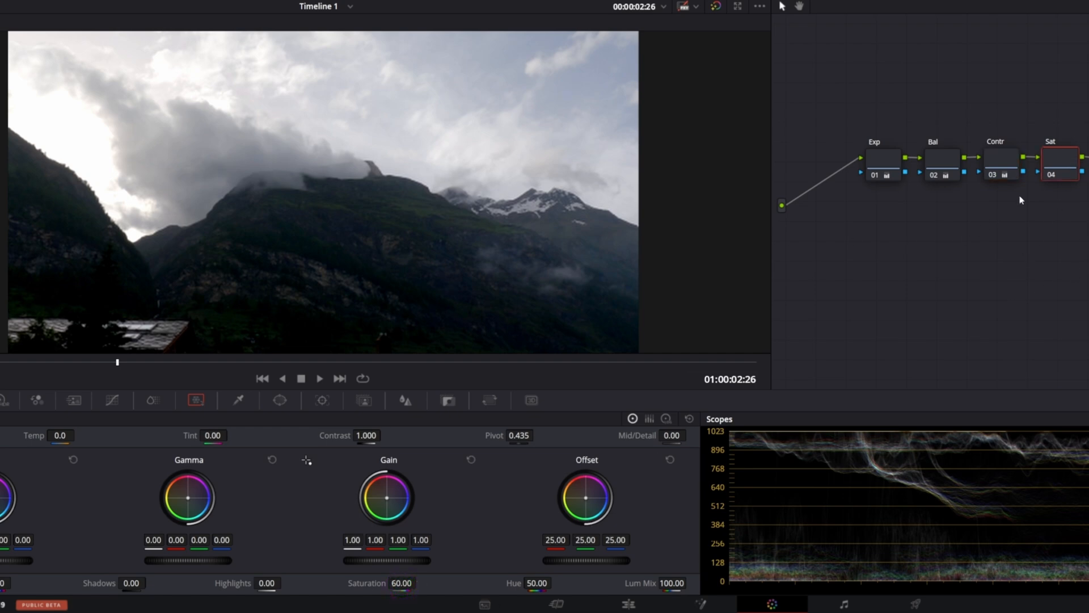
pyautogui.click(1051, 178)
pyautogui.click(1052, 178)
pyautogui.click(1051, 177)
pyautogui.click(1051, 177)
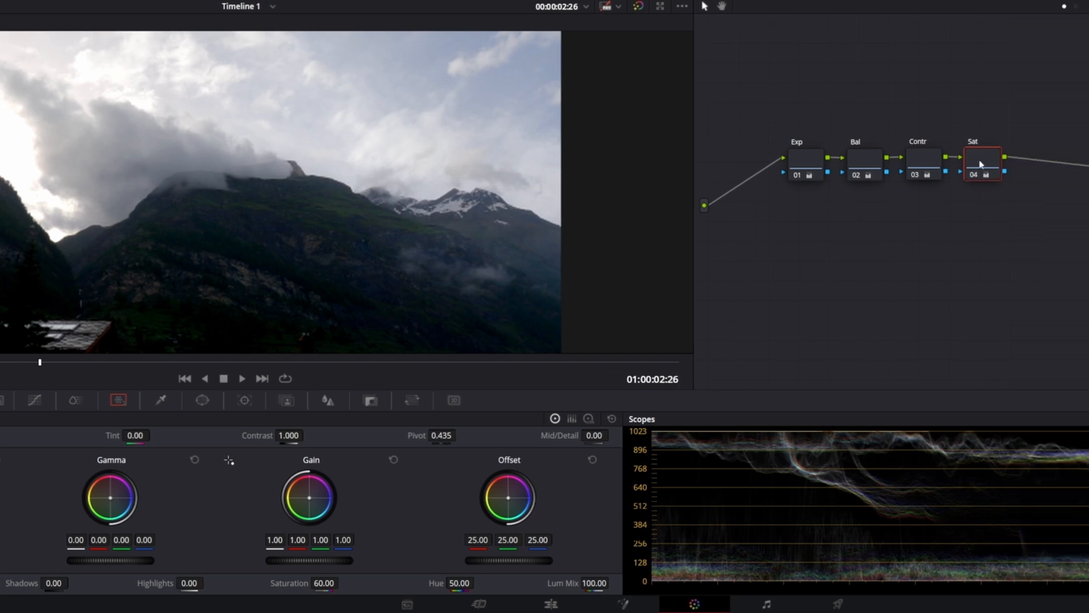
# Step: Add parallel nodes 05, 06 and 07 after the Sat node and spread them apart vertically
pyautogui.hotkey('alt', 's')
pyautogui.hotkey('alt', 'l')
pyautogui.hotkey('alt', 'p')
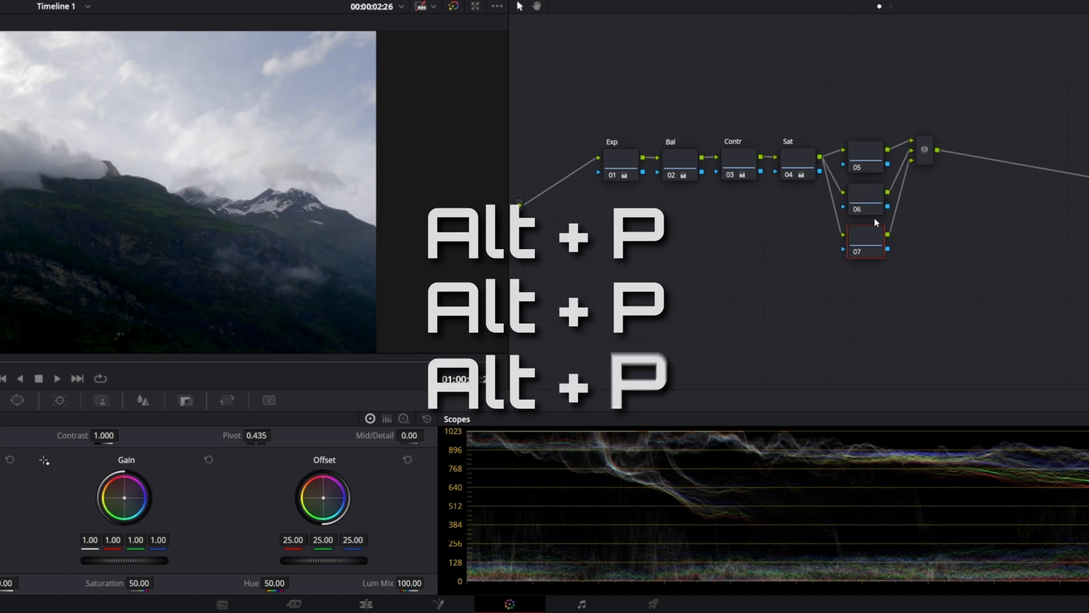
pyautogui.click(866, 133)
pyautogui.moveTo(856, 195); pyautogui.dragTo(852, 172)
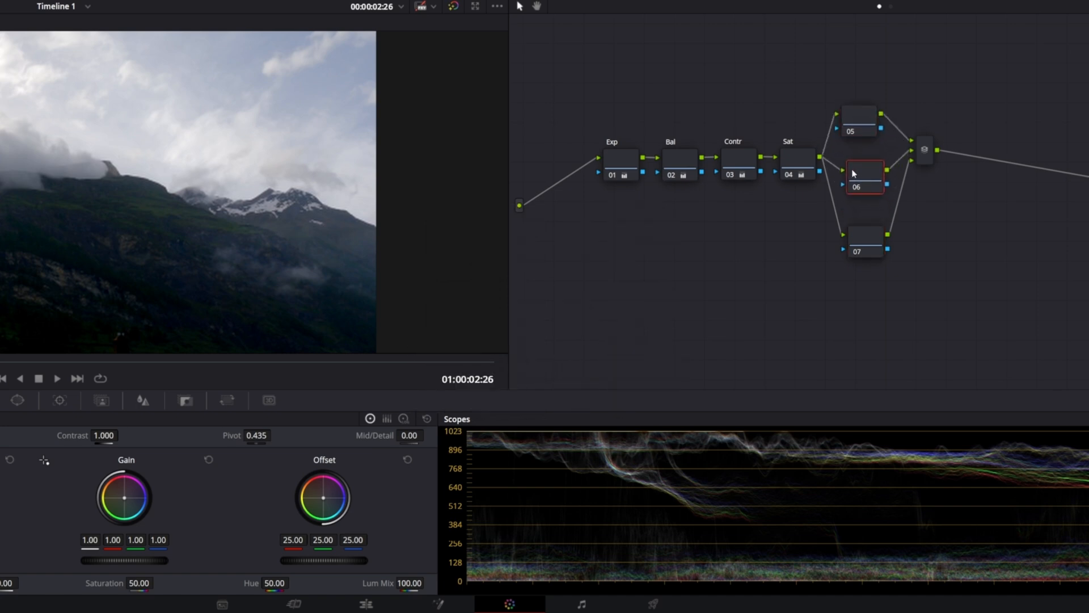
pyautogui.moveTo(864, 240); pyautogui.dragTo(862, 234)
# Step: Try tinting the Highlights of node 05 toward blue with the Log wheels and reset the adjustment
pyautogui.click(864, 123)
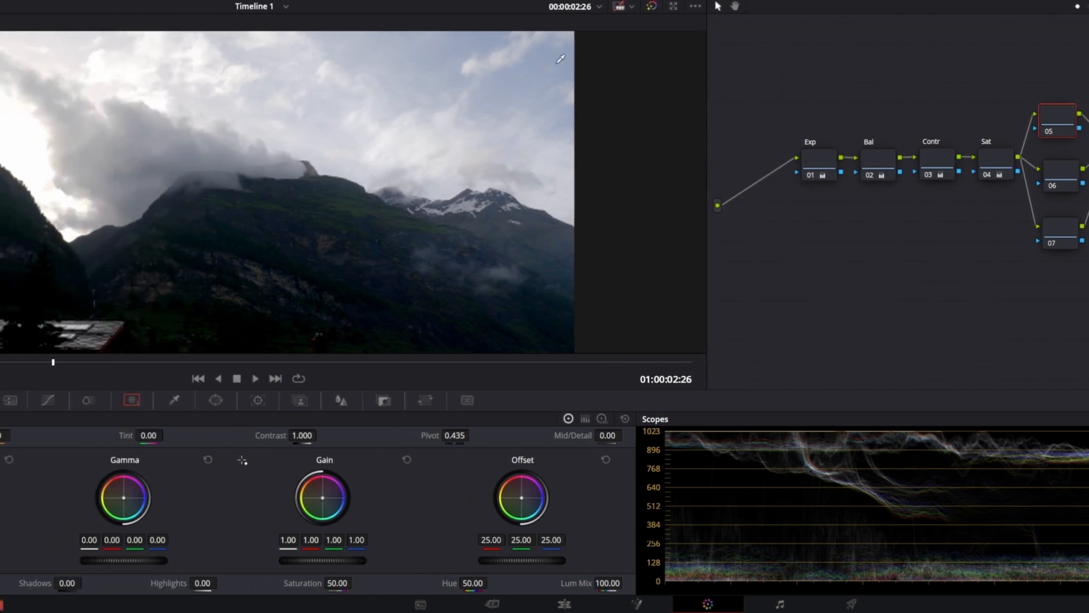
pyautogui.click(602, 418)
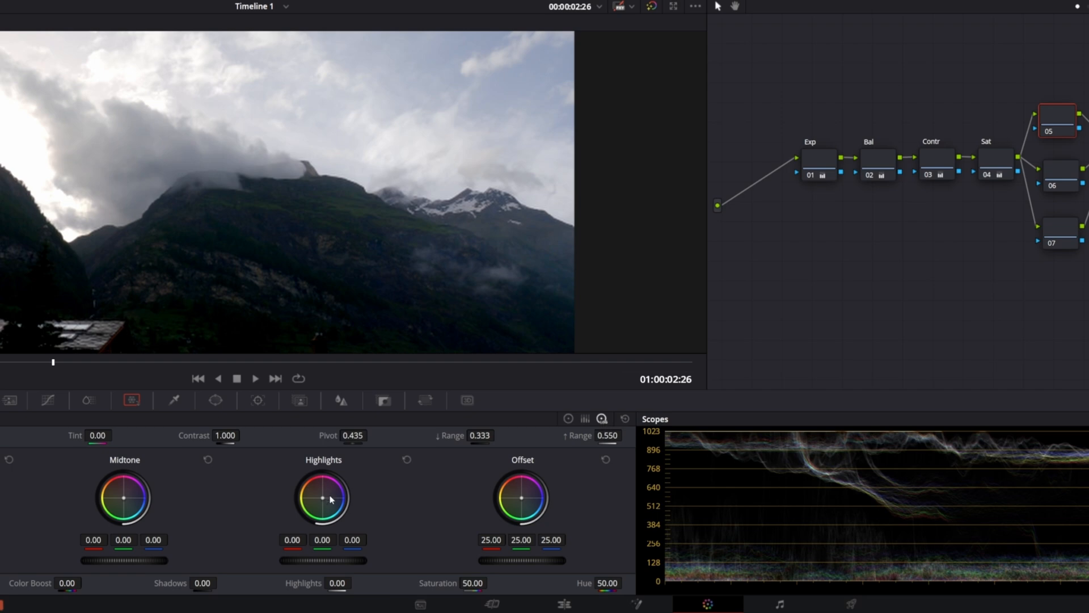
pyautogui.moveTo(325, 502); pyautogui.dragTo(330, 499)
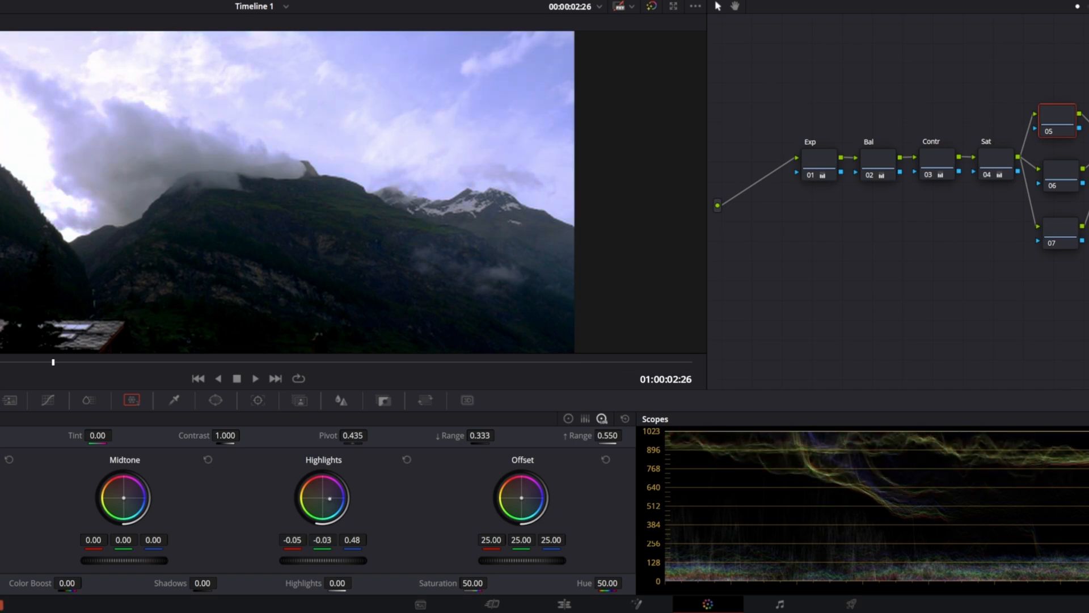
pyautogui.click(407, 458)
pyautogui.moveTo(325, 500); pyautogui.dragTo(325, 498)
pyautogui.rightClick(1065, 113)
pyautogui.click(1075, 120)
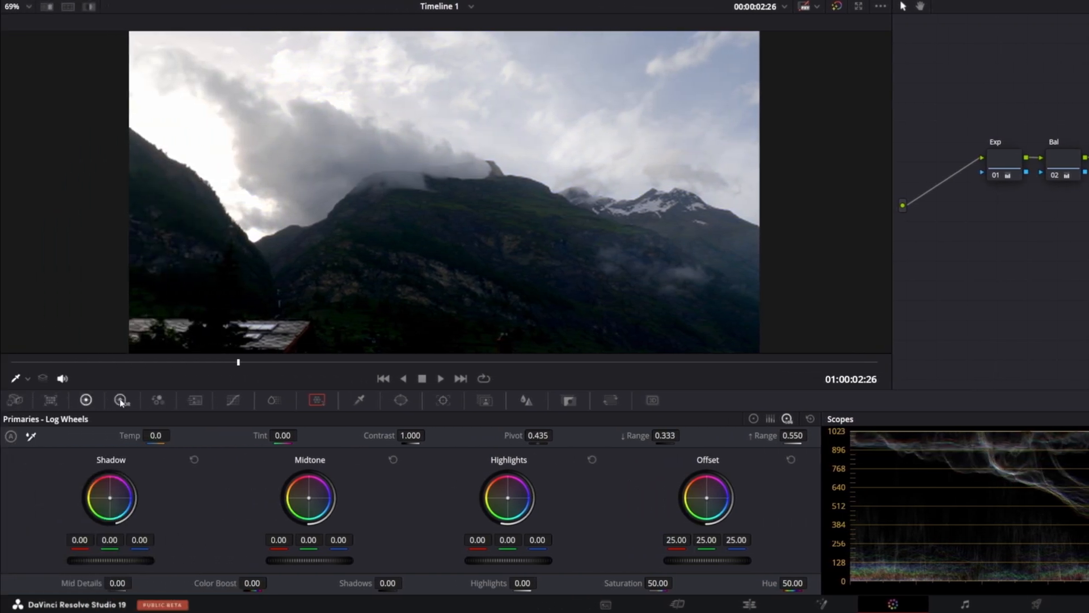
# Step: Open the High Dynamic Range color wheels, adjust the Light zone's falloff and preview the range it affects
pyautogui.click(120, 401)
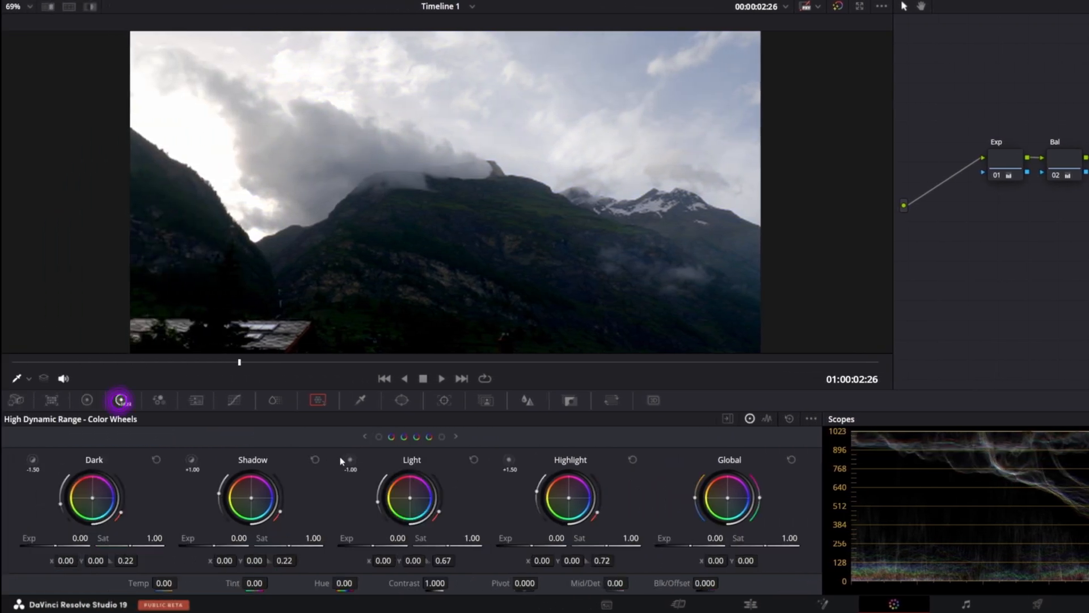
pyautogui.moveTo(348, 461)
pyautogui.moveTo(441, 512); pyautogui.dragTo(446, 475)
pyautogui.click(349, 460)
pyautogui.click(350, 460)
pyautogui.click(349, 460)
pyautogui.click(349, 460)
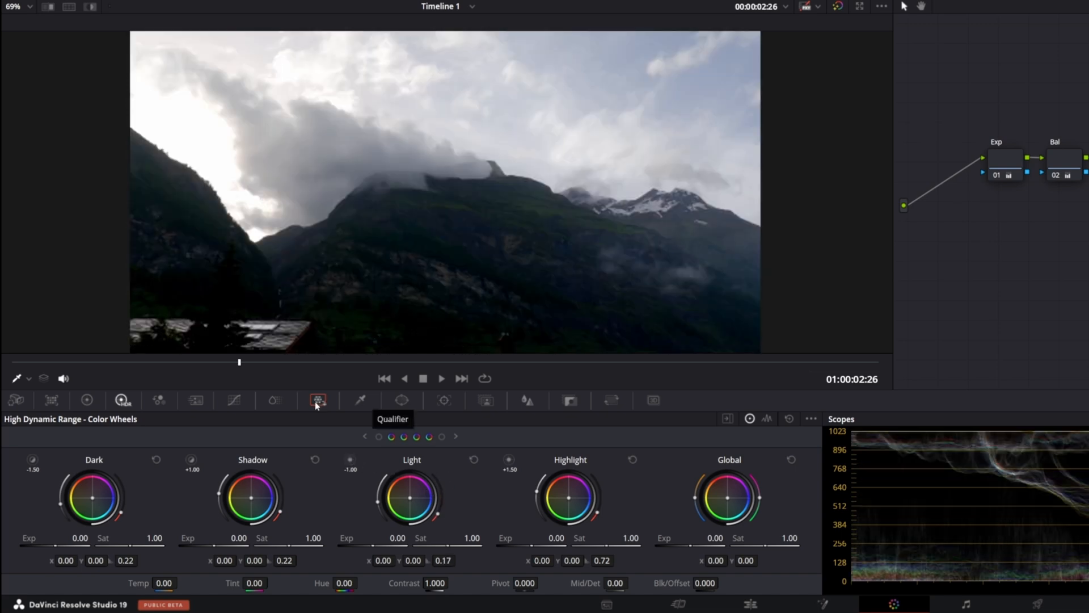
# Step: Open the Color Warper in a floating window and set its saturation resolution to 12
pyautogui.click(316, 403)
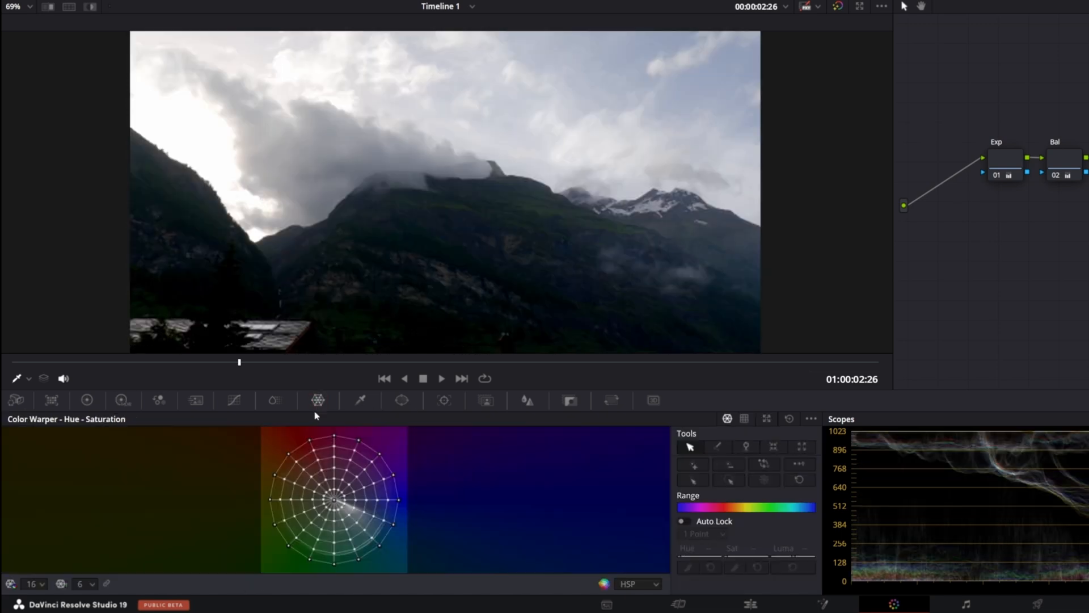
pyautogui.click(769, 419)
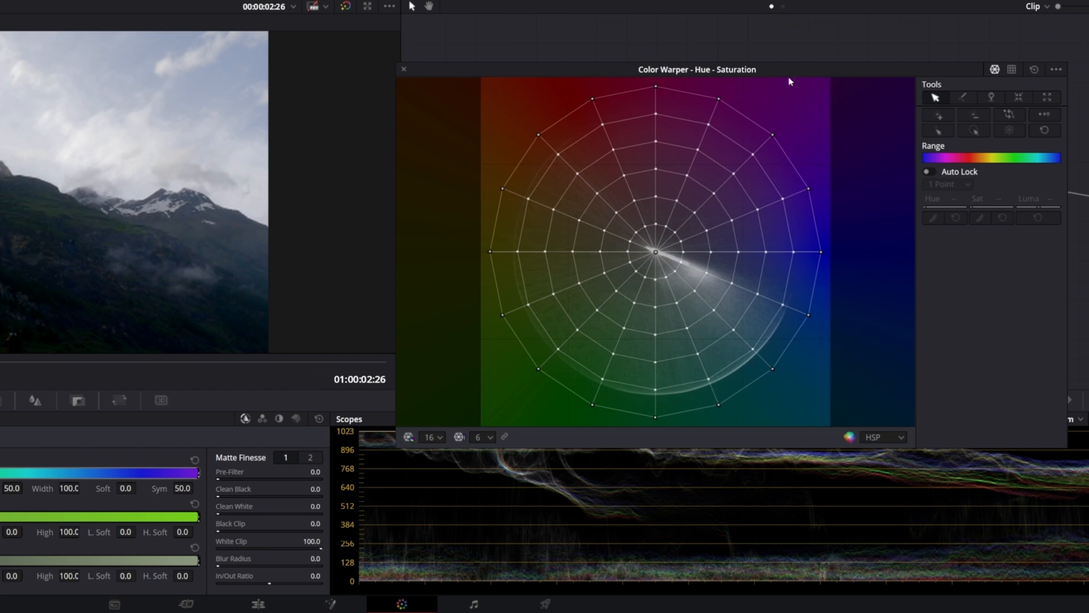
pyautogui.click(480, 438)
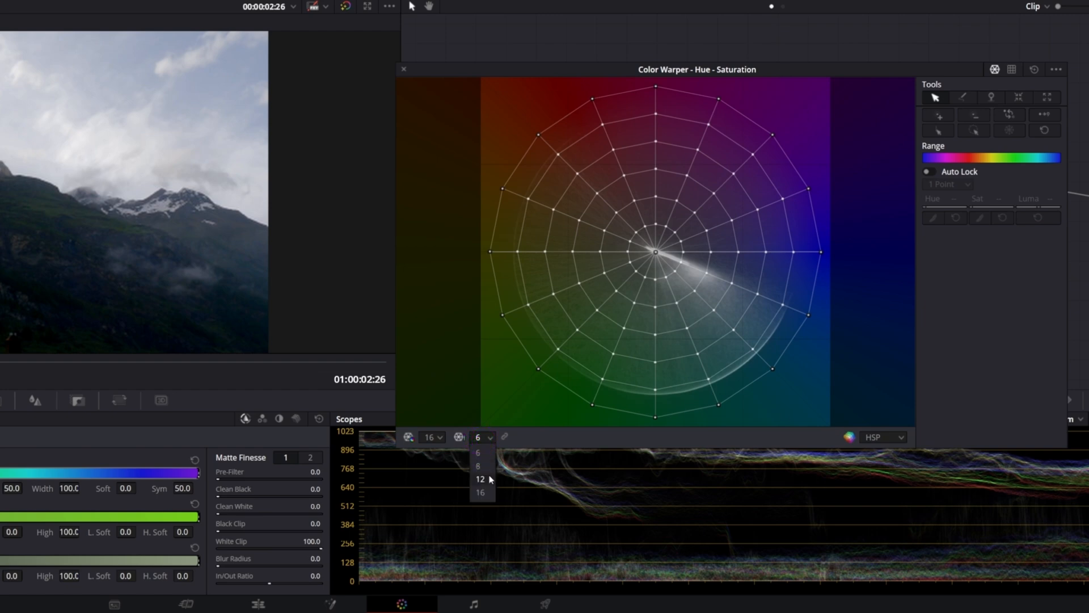
pyautogui.click(487, 480)
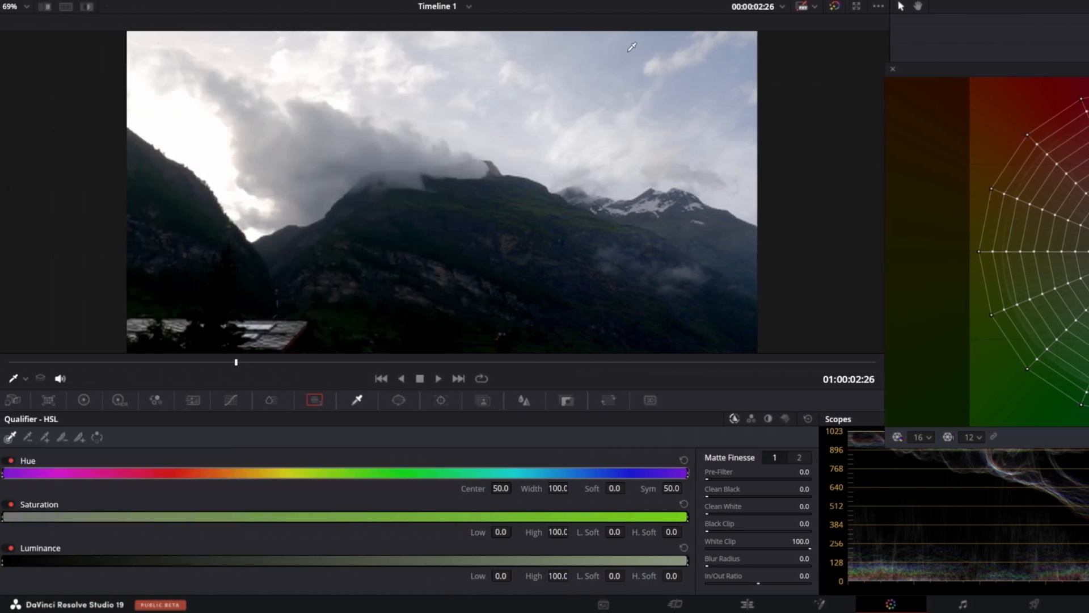
# Step: Enable the viewer's Qualifier picker, warp the sky toward blue, and compare the image with node 05 disabled and enabled
pyautogui.click(16, 379)
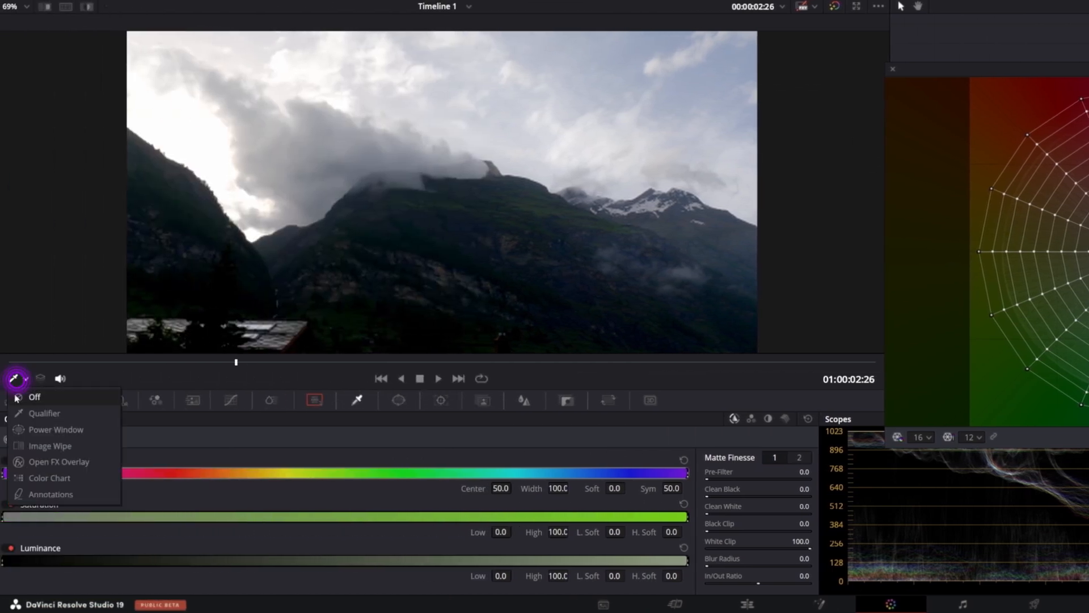
pyautogui.click(22, 414)
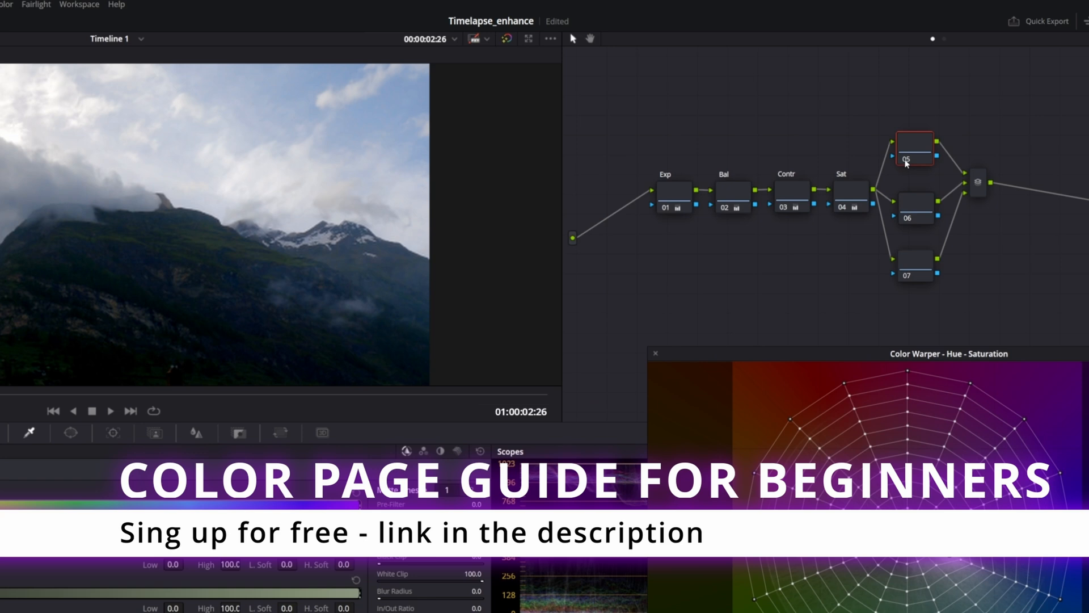
pyautogui.click(906, 161)
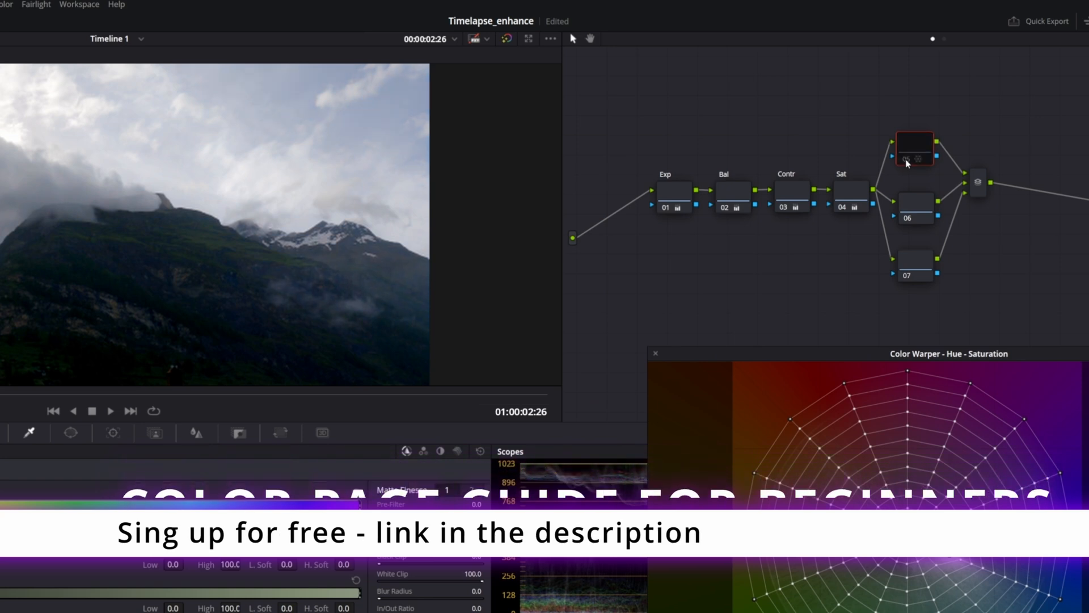
pyautogui.click(907, 161)
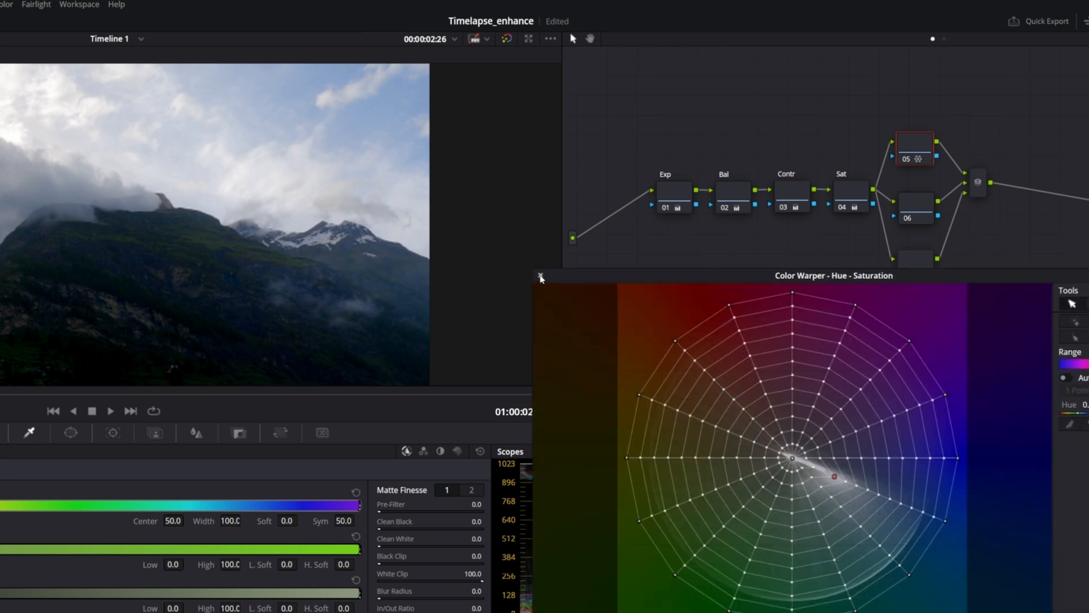
# Step: Close the floating Color Warper window and label node 05 as Warper
pyautogui.click(540, 275)
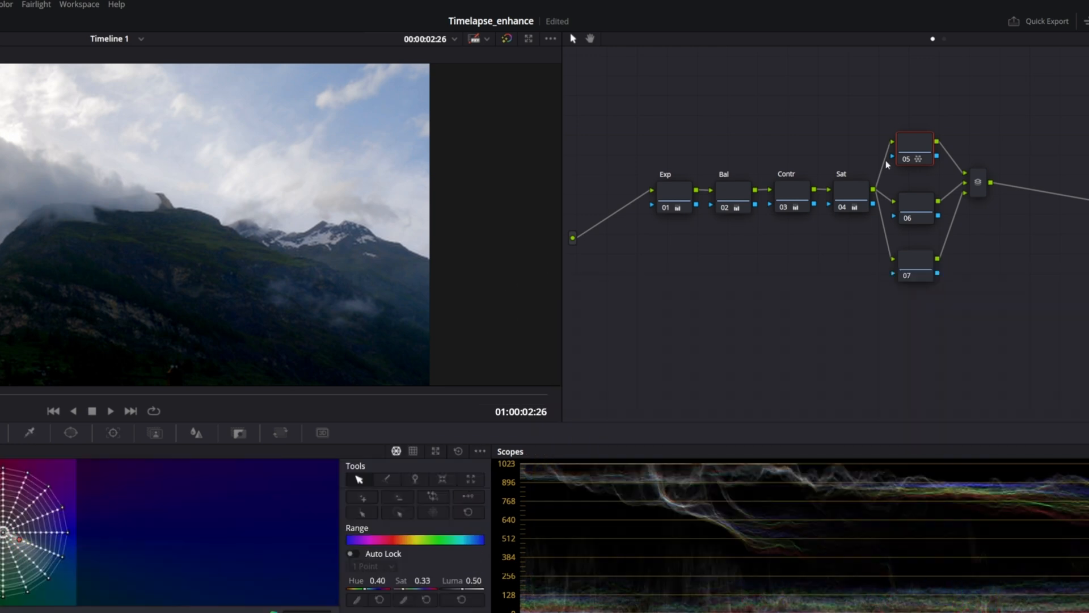
pyautogui.rightClick(906, 146)
pyautogui.click(927, 171)
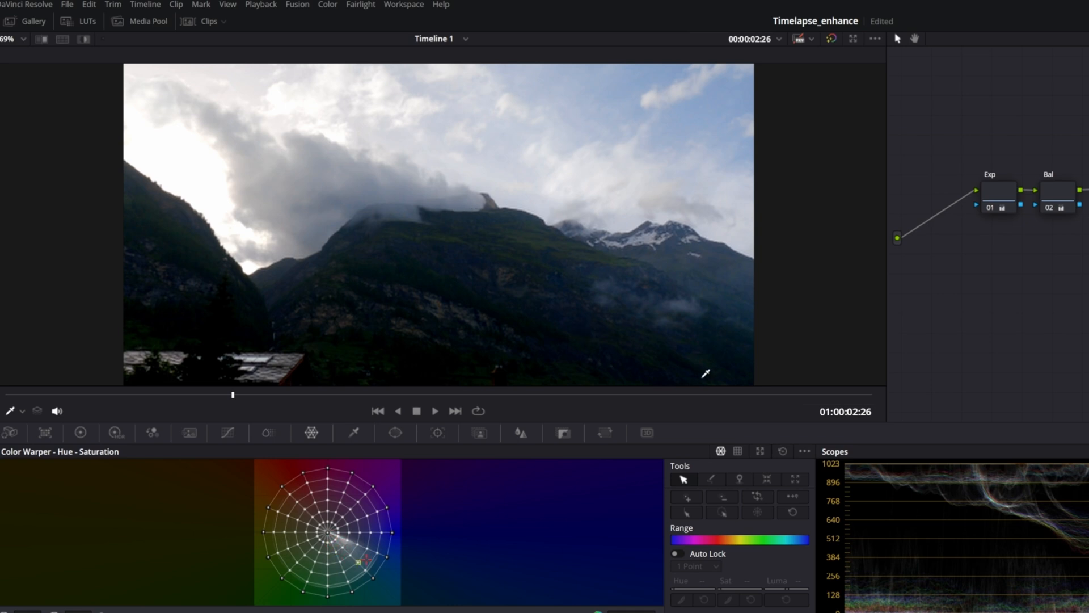
# Step: Open the Log wheels on the Log node and shift the Shadow color balance toward green
pyautogui.click(80, 432)
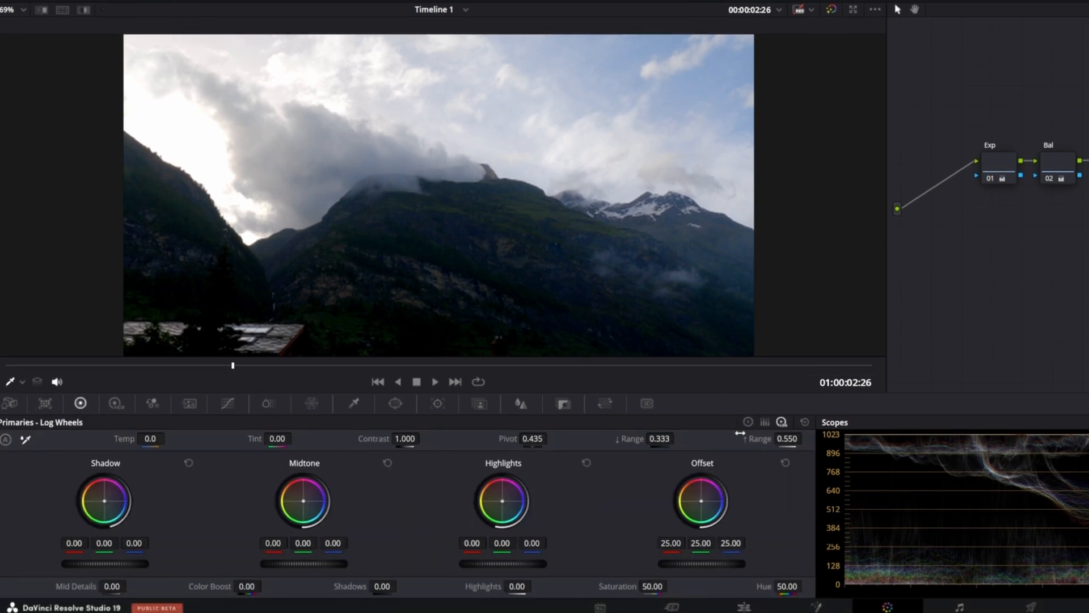
pyautogui.click(782, 421)
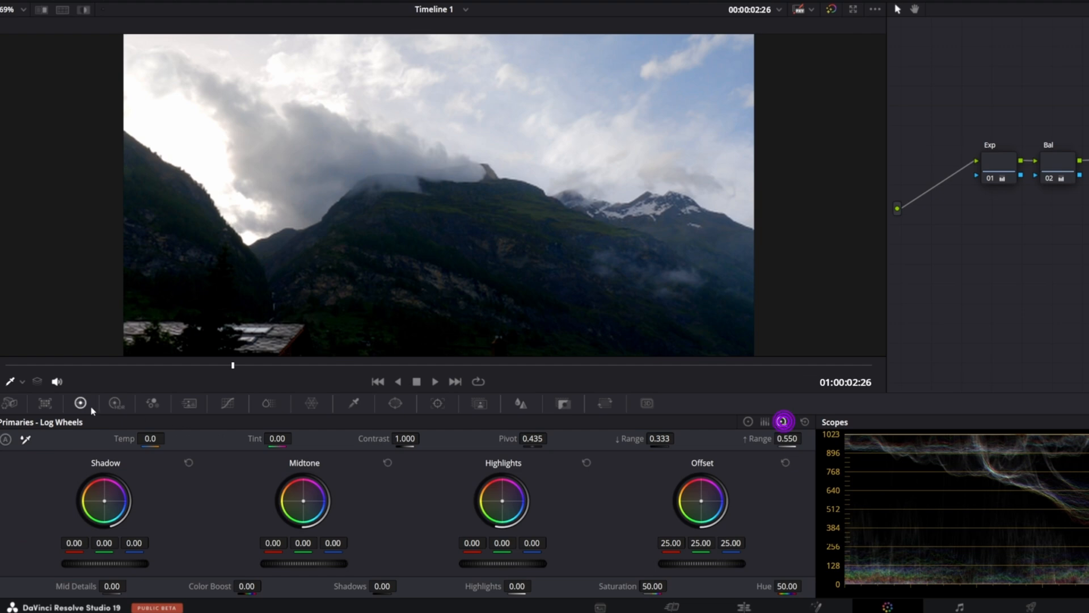
pyautogui.click(106, 502)
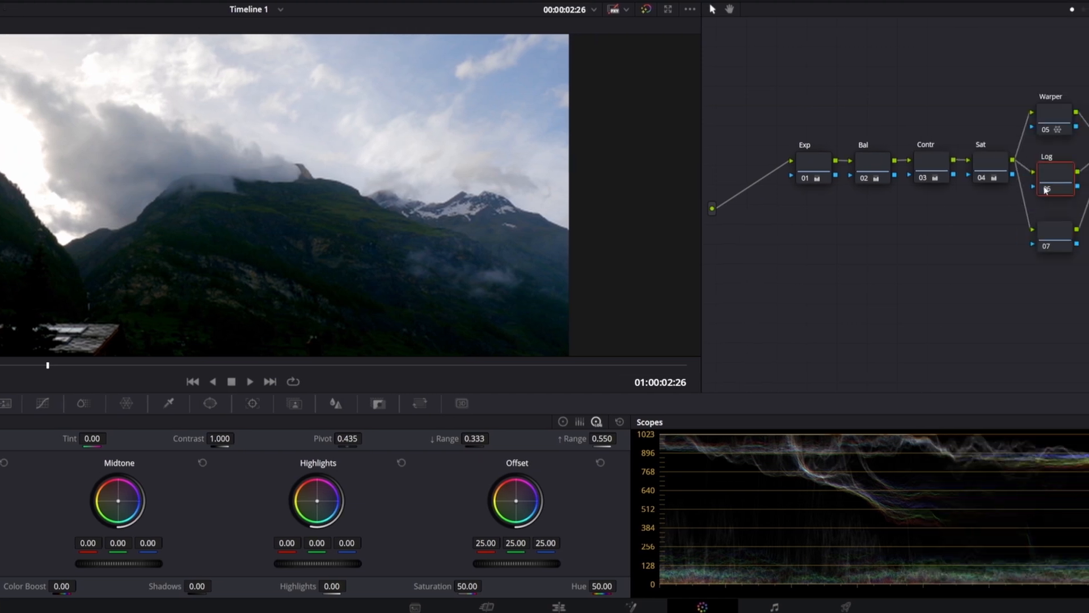
# Step: Compare the image with the Log node disabled and enabled
pyautogui.click(1048, 192)
pyautogui.click(1048, 192)
pyautogui.click(1048, 193)
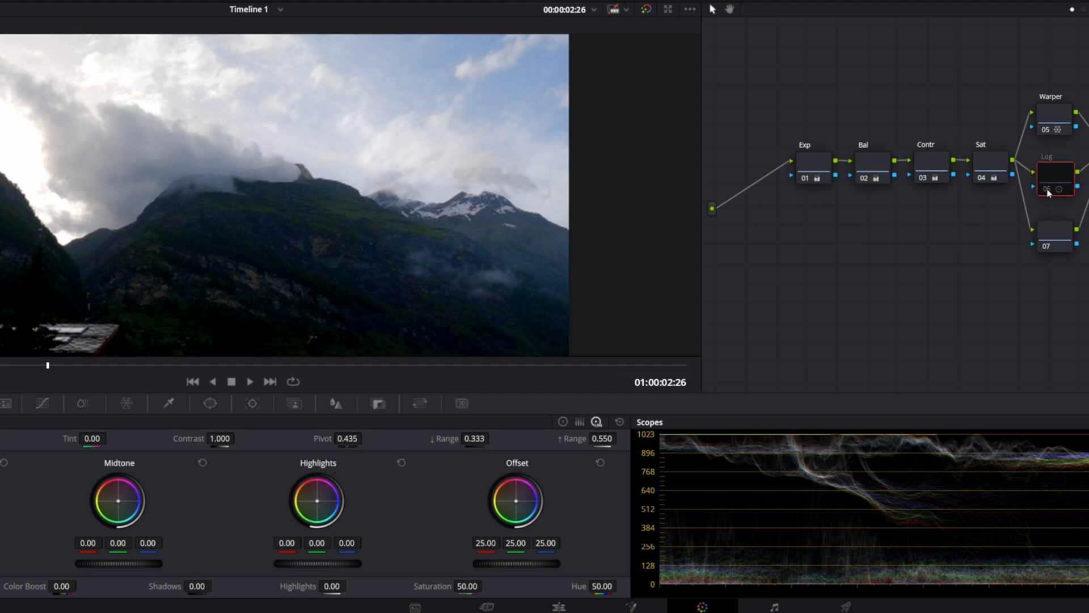
pyautogui.click(1048, 193)
# Step: Open the HDR color wheels on node 07, adjust the Highlight zone's falloff, and preview the range it affects
pyautogui.click(1058, 238)
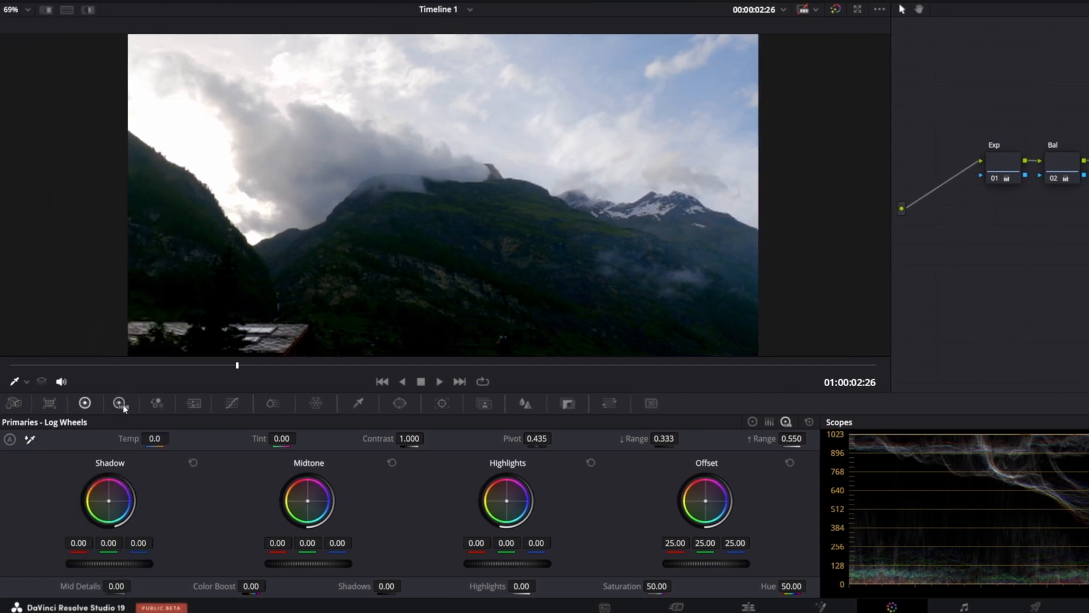
pyautogui.click(120, 403)
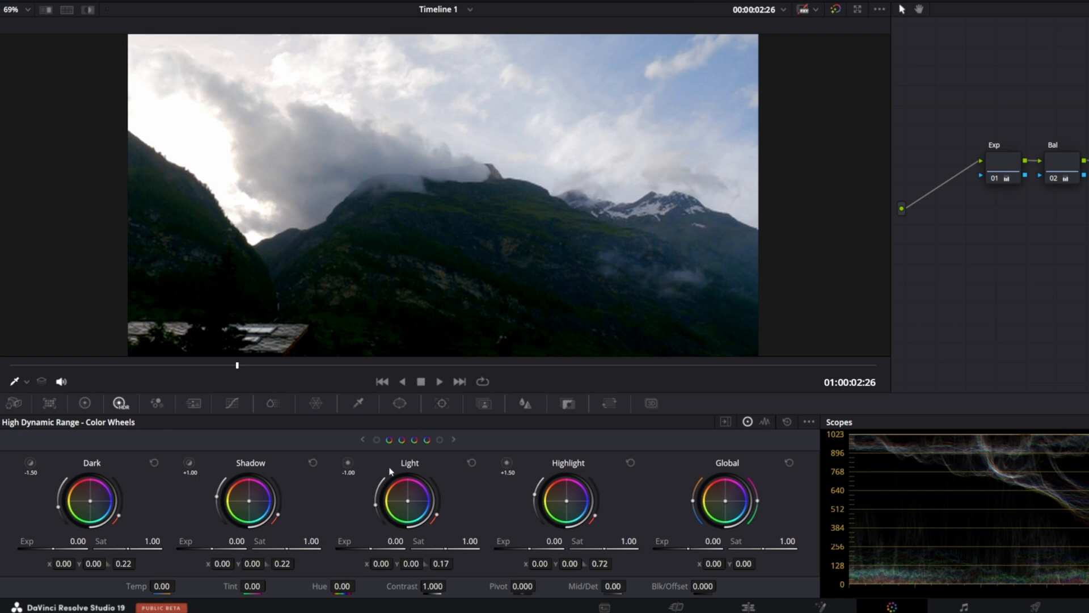
pyautogui.click(504, 463)
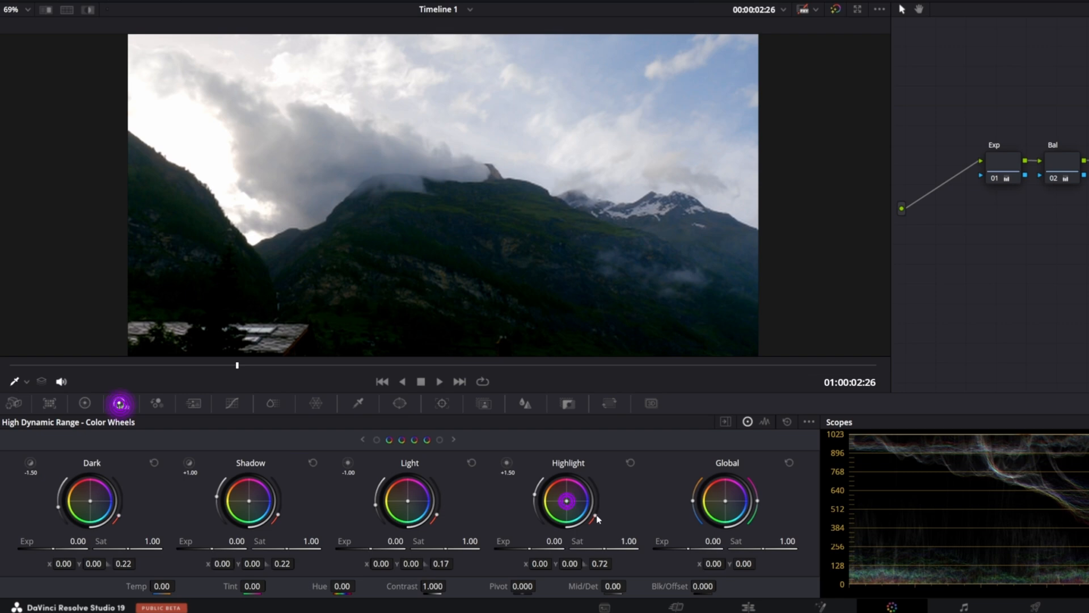
pyautogui.moveTo(602, 517); pyautogui.dragTo(600, 504)
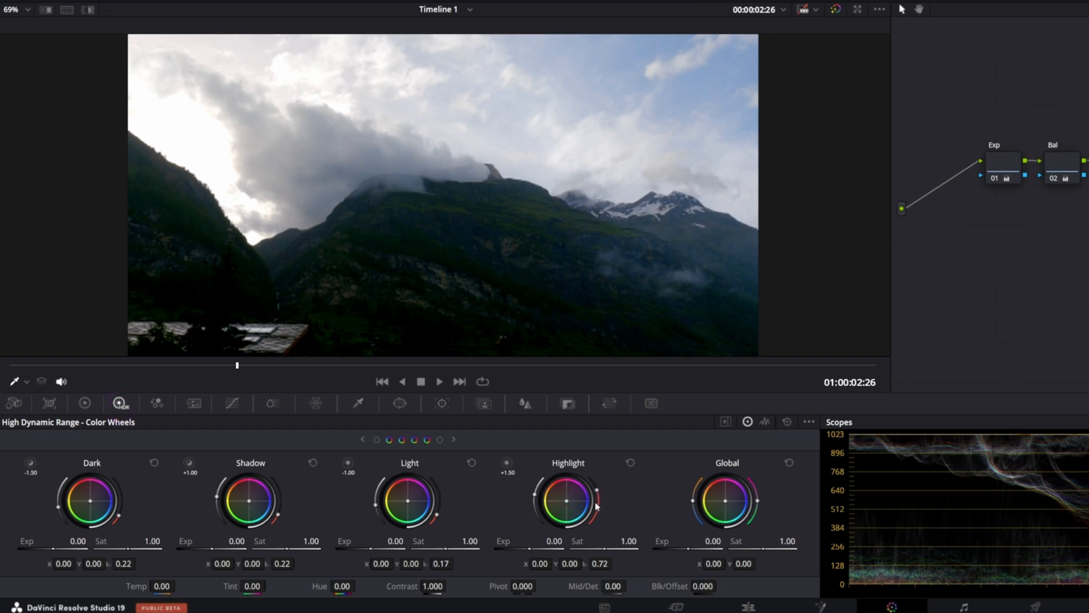
pyautogui.click(504, 462)
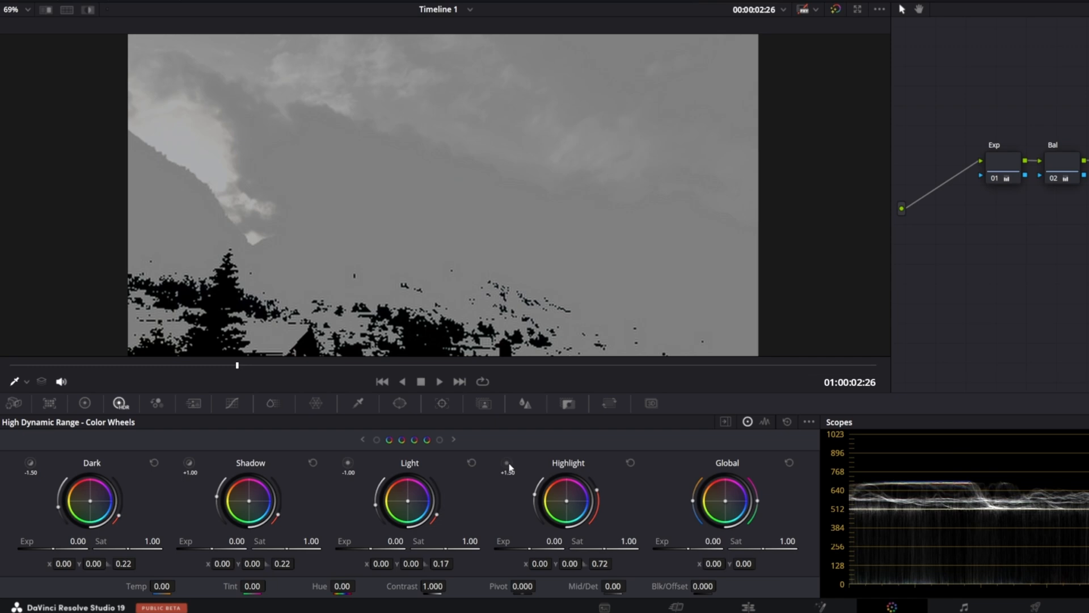
pyautogui.click(509, 465)
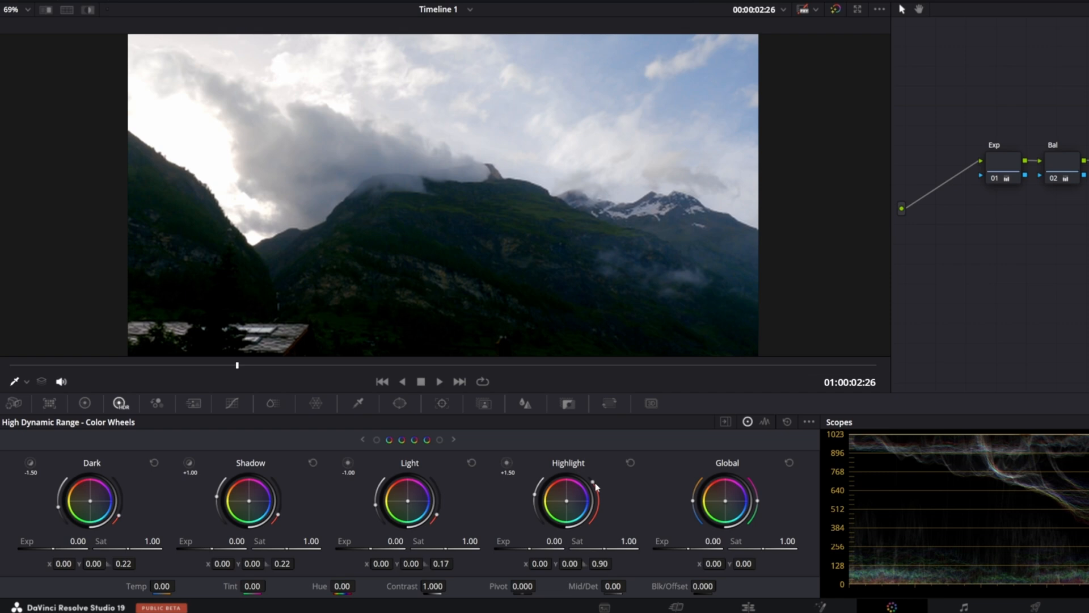
# Step: Show the HDR zone graph, set the Highlight zone's falloff to 0.26 and warm its color balance to X -0.02, Y 0.05
pyautogui.click(726, 423)
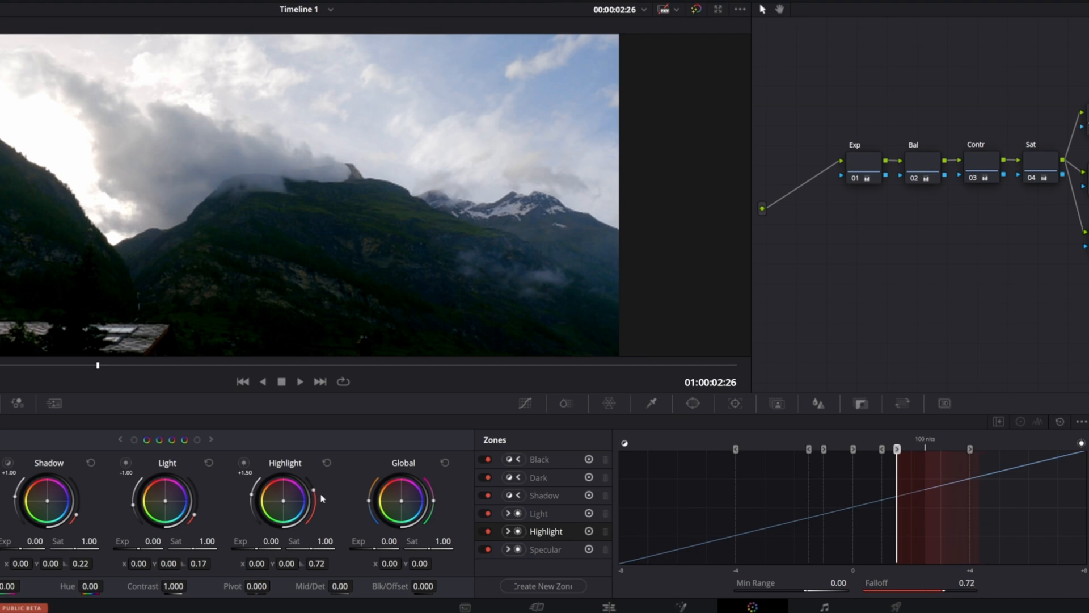
pyautogui.moveTo(322, 495)
pyautogui.mouseDown()
pyautogui.moveTo(328, 501)
pyautogui.moveTo(323, 488)
pyautogui.moveTo(329, 497)
pyautogui.moveTo(278, 500)
pyautogui.moveTo(332, 537)
pyautogui.moveTo(339, 521)
pyautogui.mouseUp()
pyautogui.hotkey('ctrl', 'z')
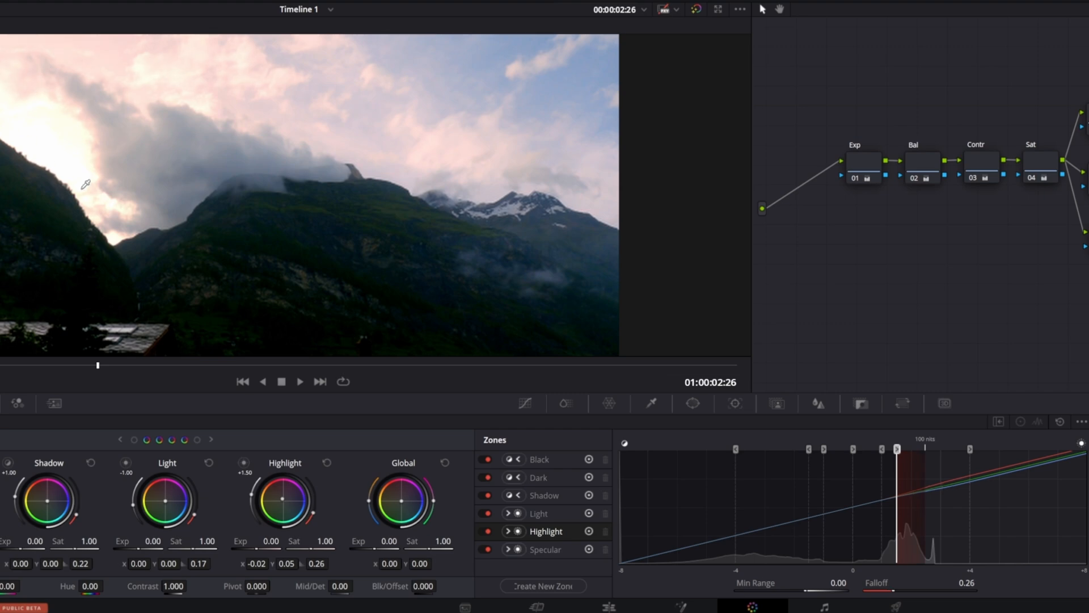
# Step: Lower the Highlight zone's exposure to -0.65 and compare the image with the whole grade bypassed and enabled
pyautogui.moveTo(271, 541); pyautogui.dragTo(255, 541)
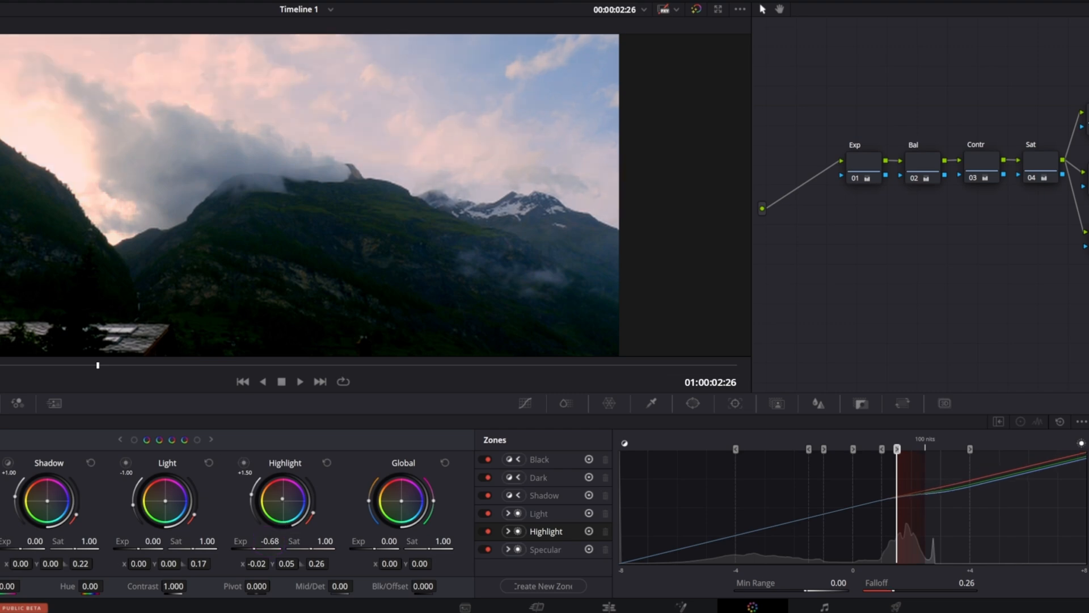
pyautogui.click(696, 10)
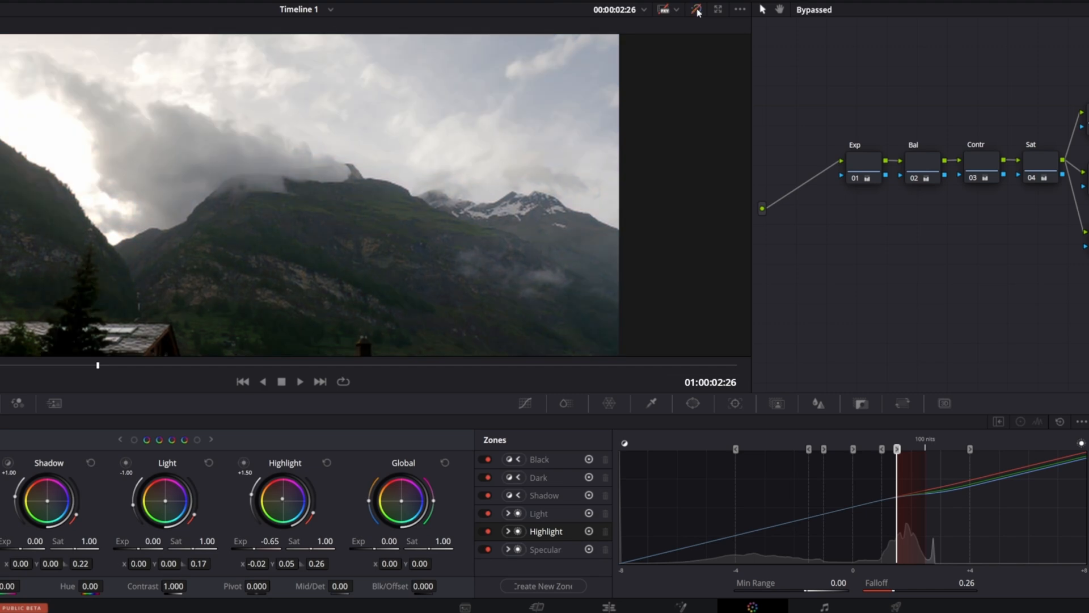
pyautogui.click(696, 10)
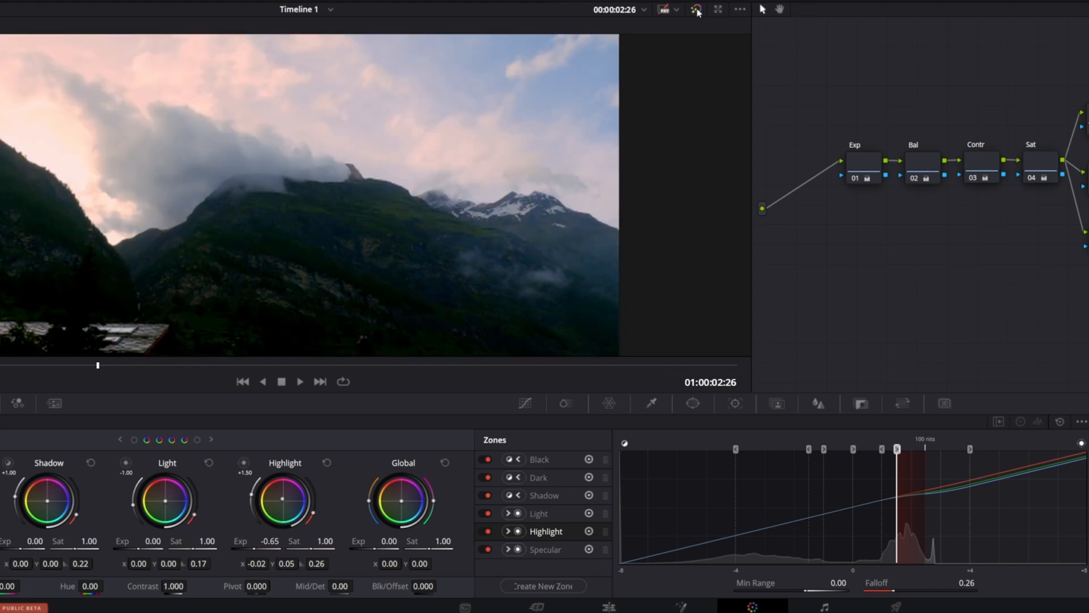